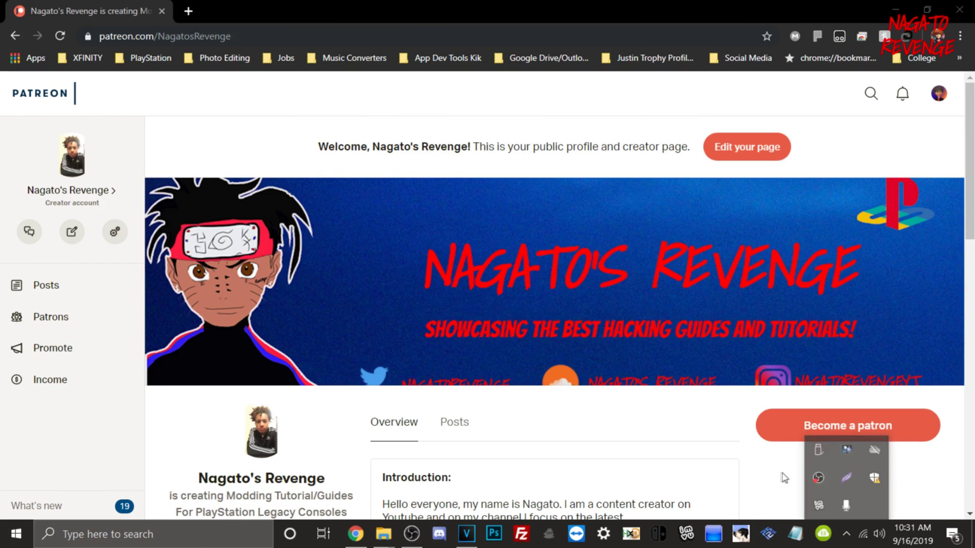
Step: Open the monthly payment checkout from the creator's Patreon page and dismiss the country-of-residence request
{"action": "scroll", "coordinate": [305, 284], "scroll_direction": "down", "scroll_amount": 5}
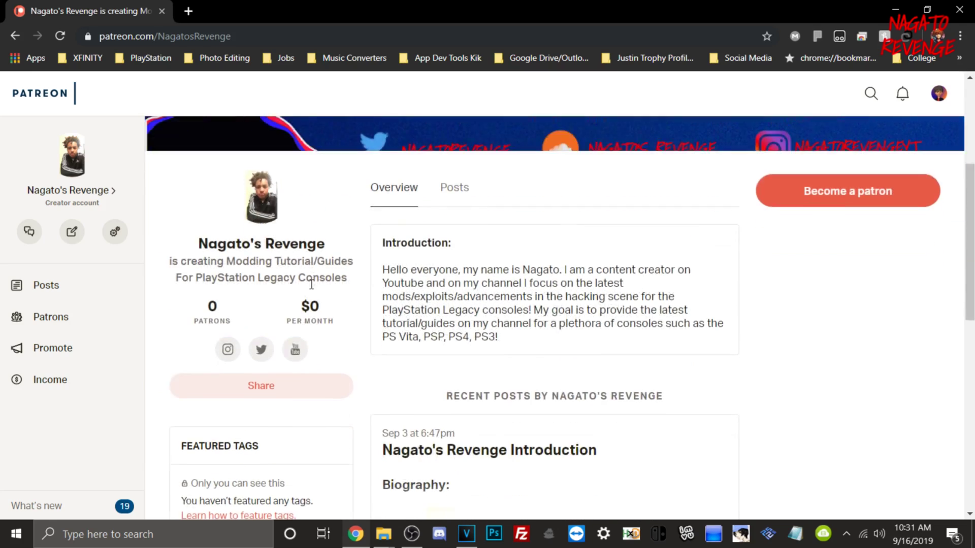
{"action": "scroll", "coordinate": [315, 290], "scroll_direction": "down", "scroll_amount": 4}
{"action": "scroll", "coordinate": [315, 290], "scroll_direction": "up", "scroll_amount": 5}
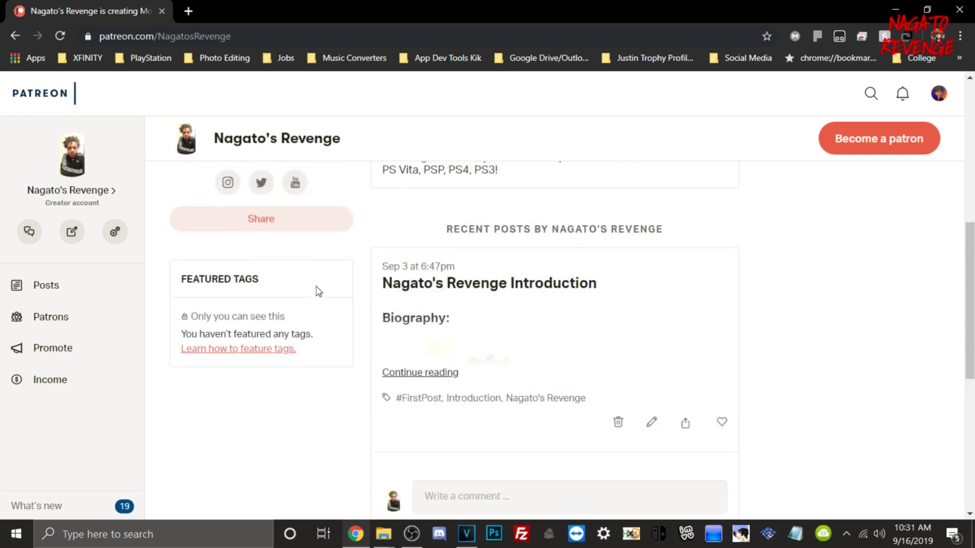
{"action": "left_click", "coordinate": [848, 293]}
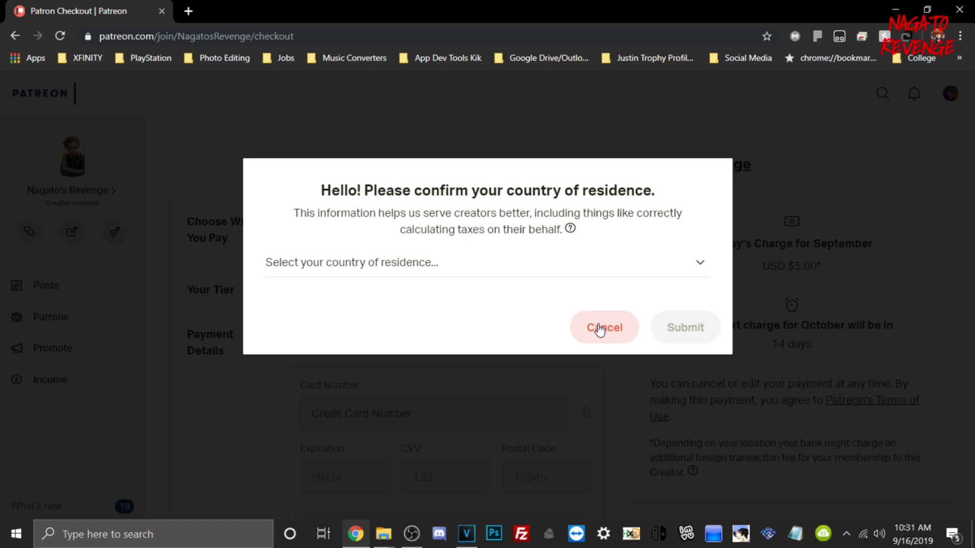
{"action": "left_click", "coordinate": [599, 329]}
{"action": "scroll", "coordinate": [528, 274], "scroll_direction": "down", "scroll_amount": 3}
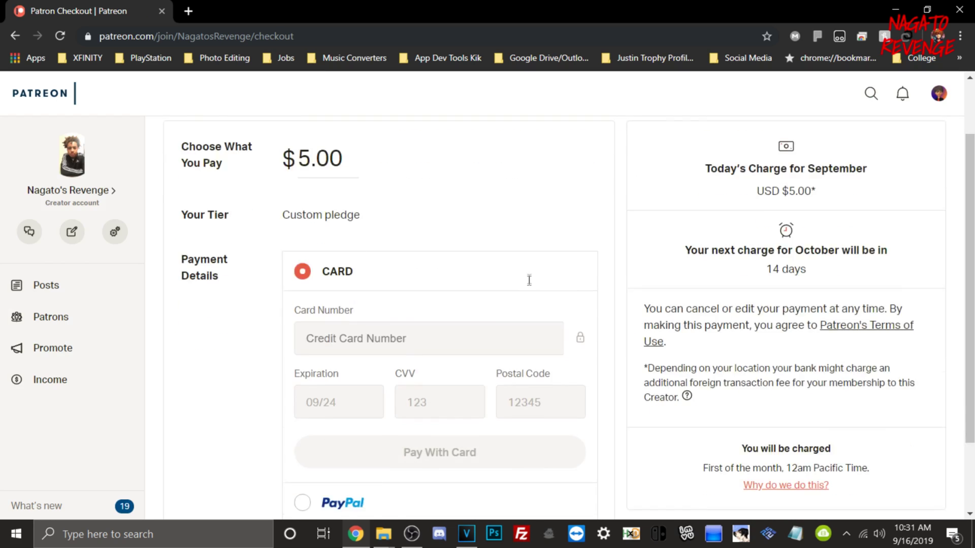
{"action": "scroll", "coordinate": [532, 293], "scroll_direction": "up", "scroll_amount": 3}
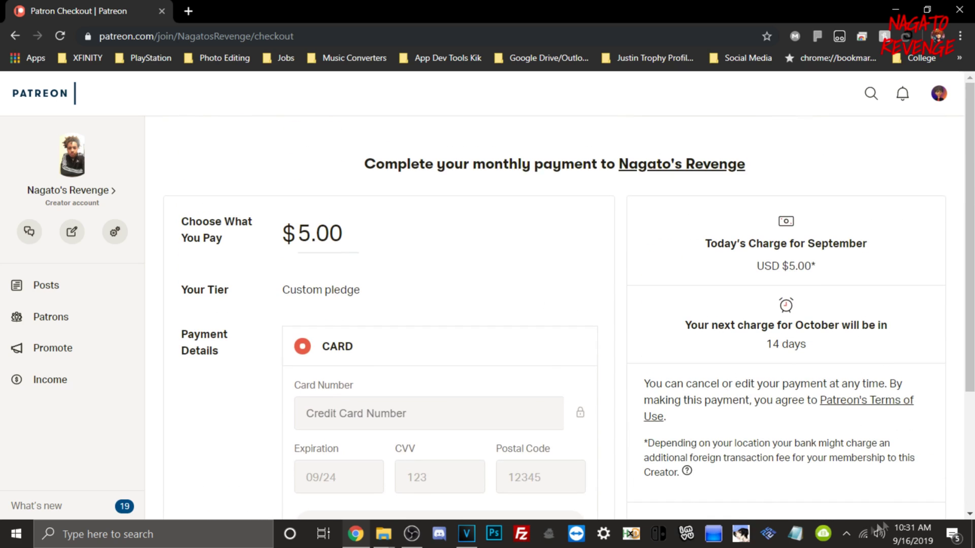
{"action": "left_click", "coordinate": [846, 534]}
{"action": "right_click", "coordinate": [823, 483]}
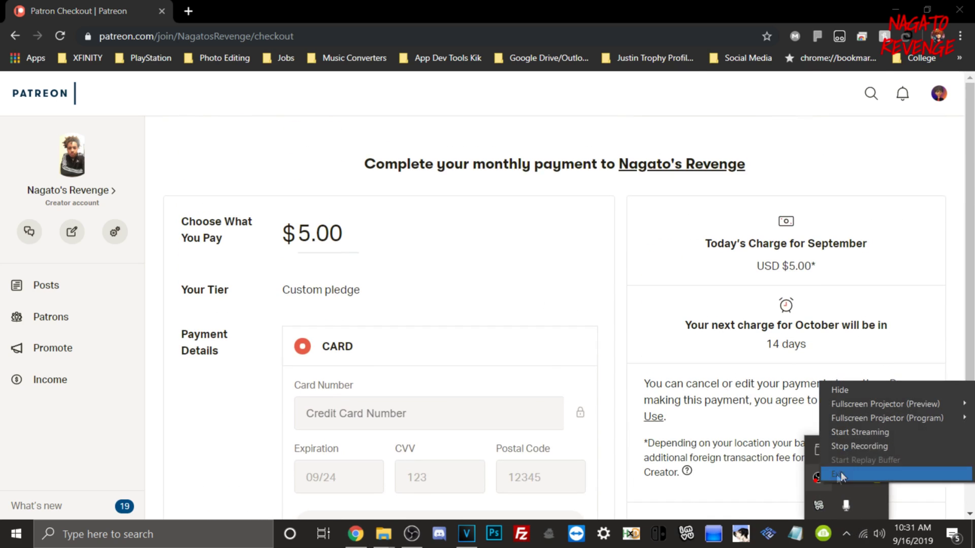
{"action": "left_click", "coordinate": [858, 446]}
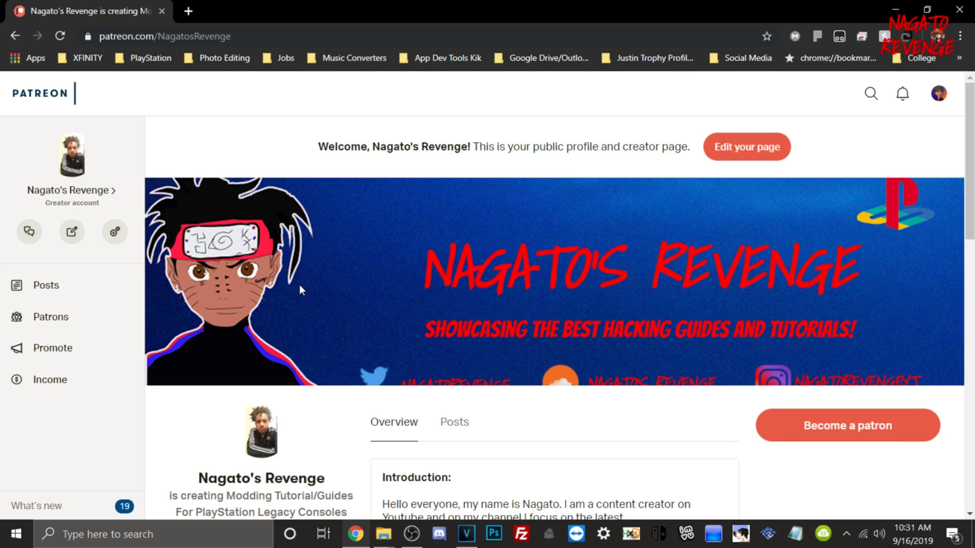
{"action": "scroll", "coordinate": [307, 287], "scroll_direction": "down", "scroll_amount": 1}
{"action": "scroll", "coordinate": [306, 290], "scroll_direction": "down", "scroll_amount": 4}
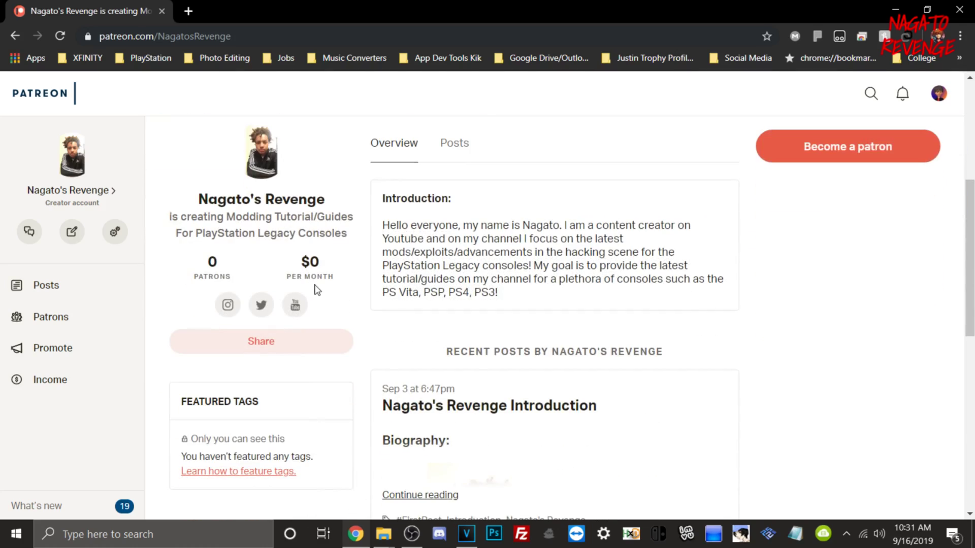
{"action": "scroll", "coordinate": [315, 288], "scroll_direction": "down", "scroll_amount": 3}
{"action": "scroll", "coordinate": [316, 286], "scroll_direction": "up", "scroll_amount": 6}
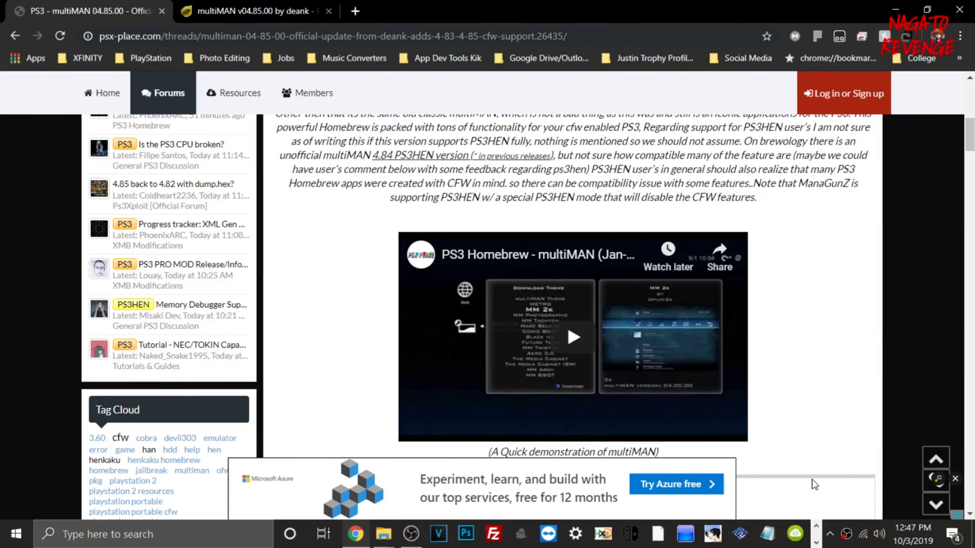
Step: Read through the psx-place thread on the multiMAN 04.85.00 update, from its introduction to the details and download sections
{"action": "scroll", "coordinate": [811, 485], "scroll_direction": "up", "scroll_amount": 7}
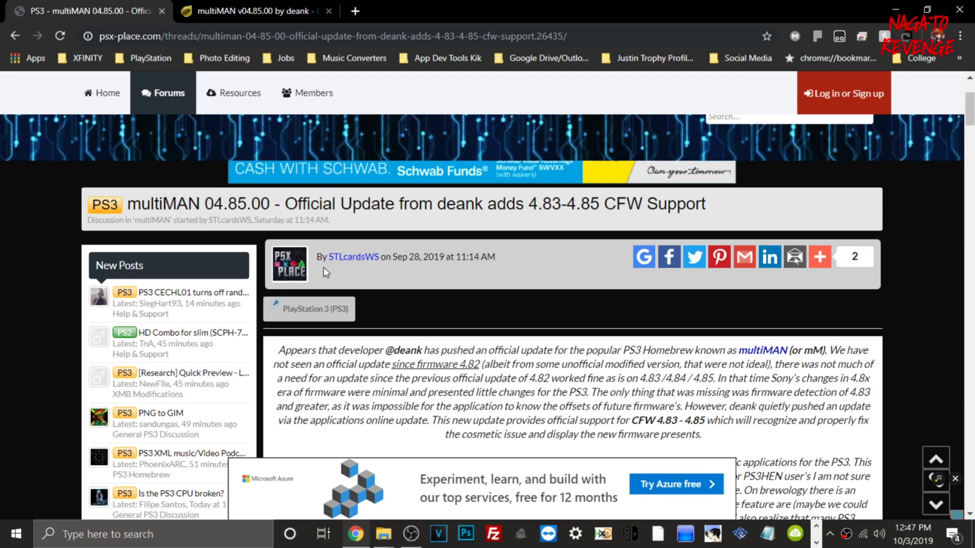
{"action": "scroll", "coordinate": [325, 274], "scroll_direction": "down", "scroll_amount": 7}
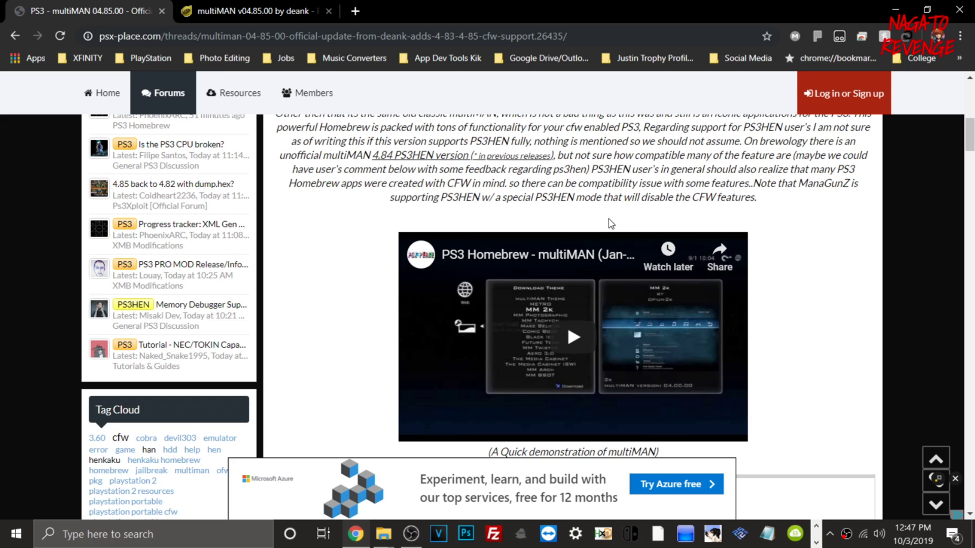
{"action": "scroll", "coordinate": [562, 171], "scroll_direction": "down", "scroll_amount": 3}
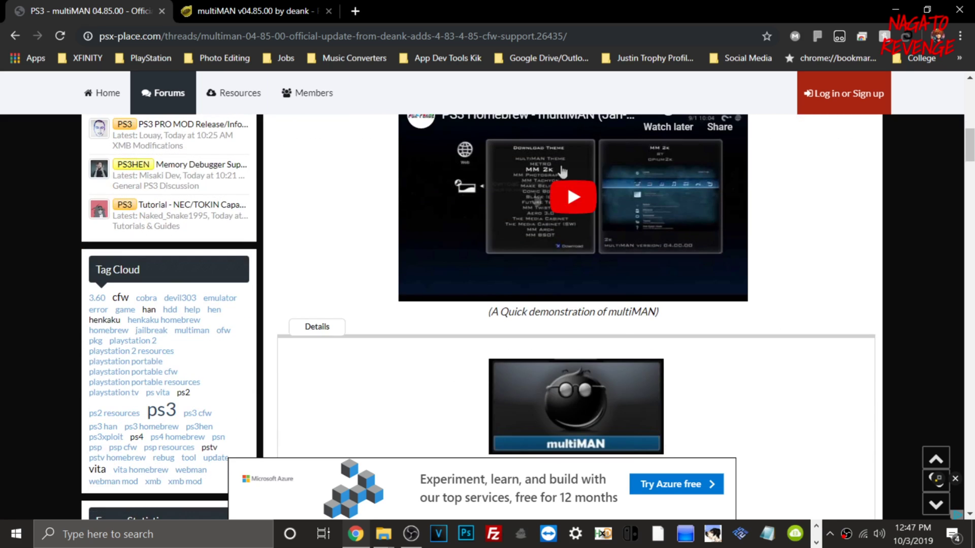
{"action": "scroll", "coordinate": [562, 171], "scroll_direction": "down", "scroll_amount": 4}
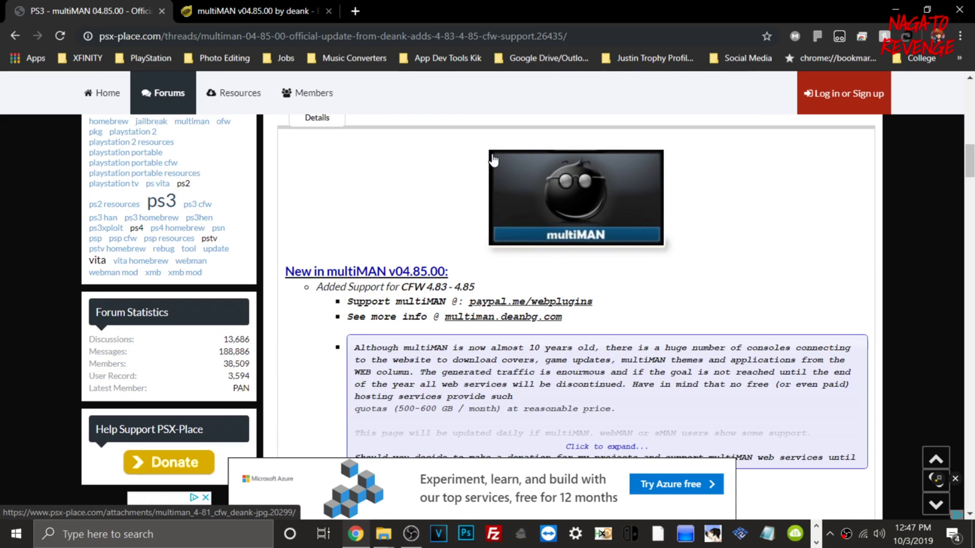
{"action": "scroll", "coordinate": [427, 163], "scroll_direction": "down", "scroll_amount": 4}
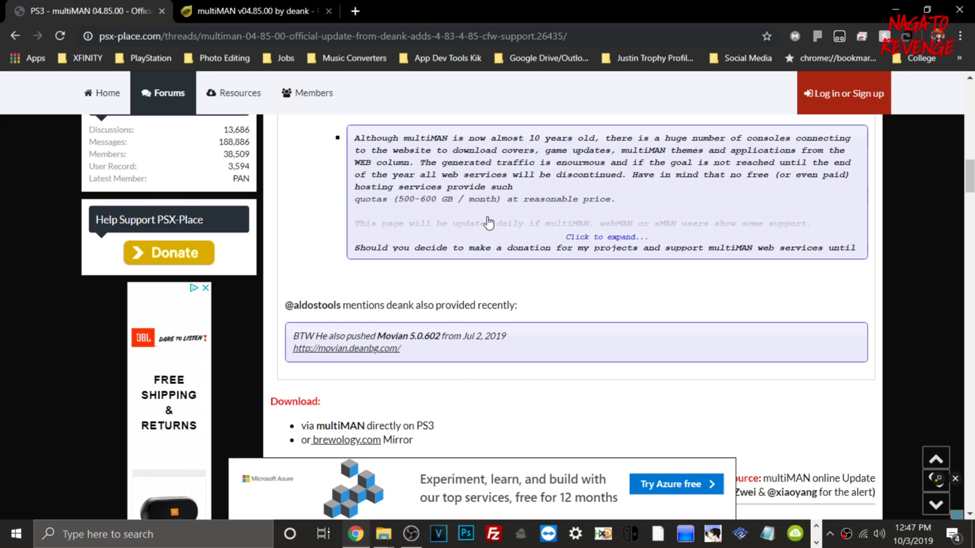
{"action": "scroll", "coordinate": [572, 262], "scroll_direction": "up", "scroll_amount": 7}
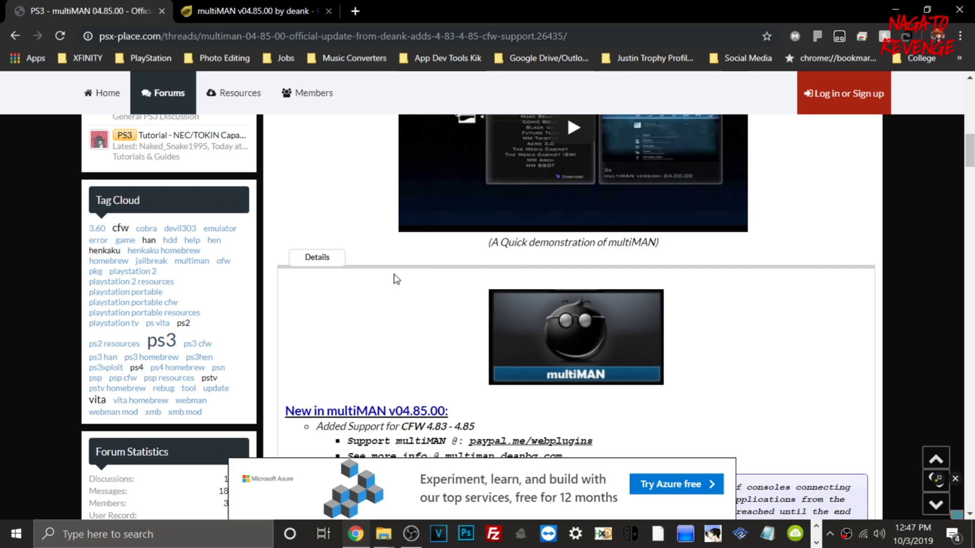
Step: Examine the Brewology page for multiMAN v04.85.00, checking its description and the list of supported CEX/DEX firmware versions
{"action": "left_click", "coordinate": [211, 9]}
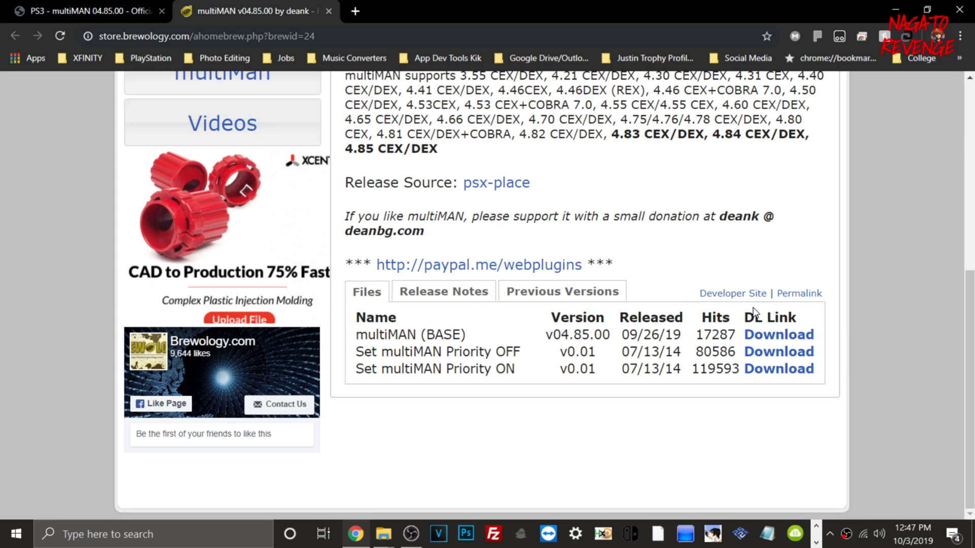
{"action": "scroll", "coordinate": [758, 313], "scroll_direction": "up", "scroll_amount": 7}
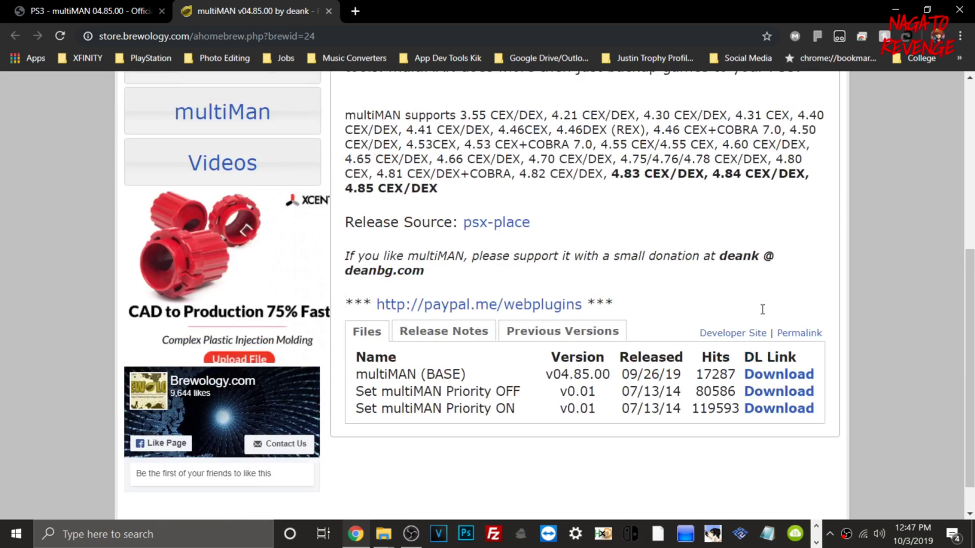
{"action": "left_click", "coordinate": [90, 44]}
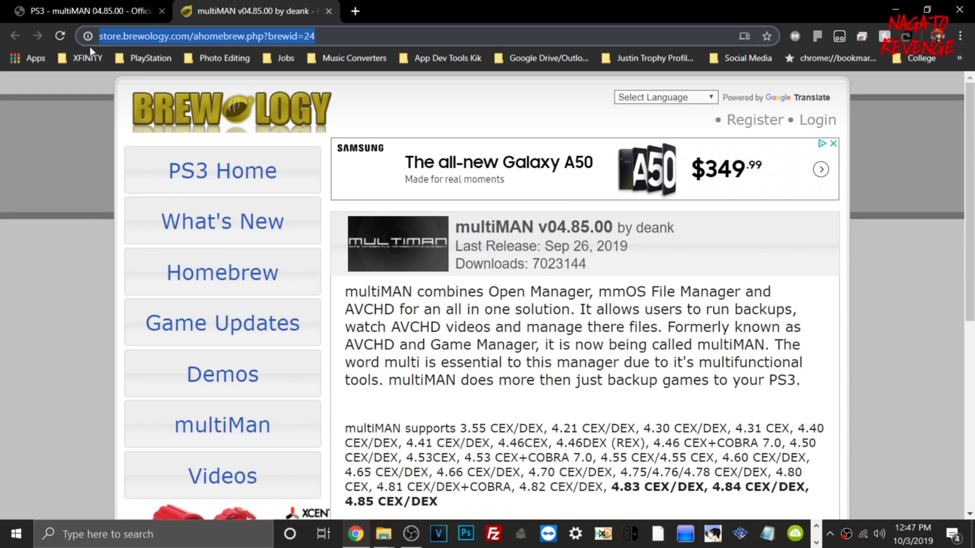
{"action": "scroll", "coordinate": [536, 234], "scroll_direction": "down", "scroll_amount": 1}
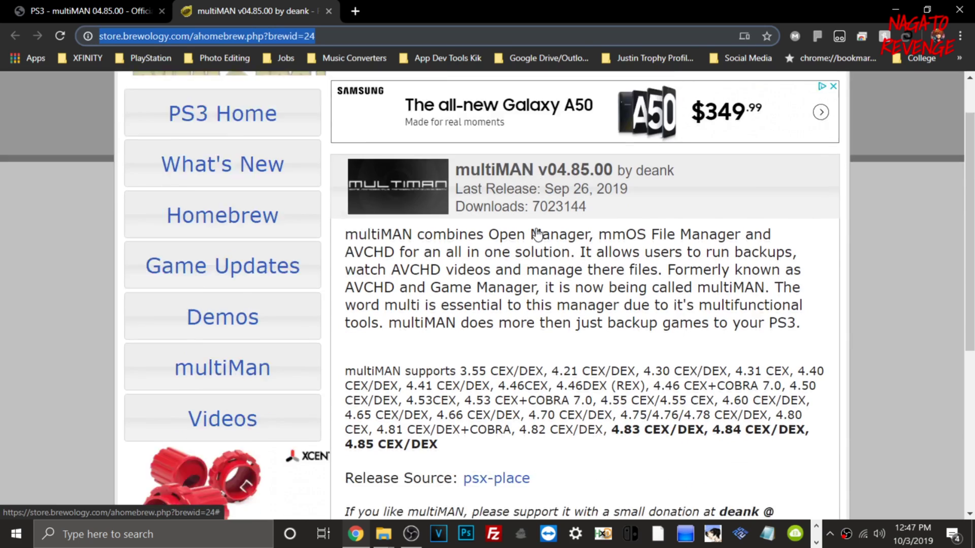
{"action": "scroll", "coordinate": [537, 233], "scroll_direction": "down", "scroll_amount": 3}
{"action": "left_click_drag", "start_coordinate": [579, 277], "coordinate": [487, 297]}
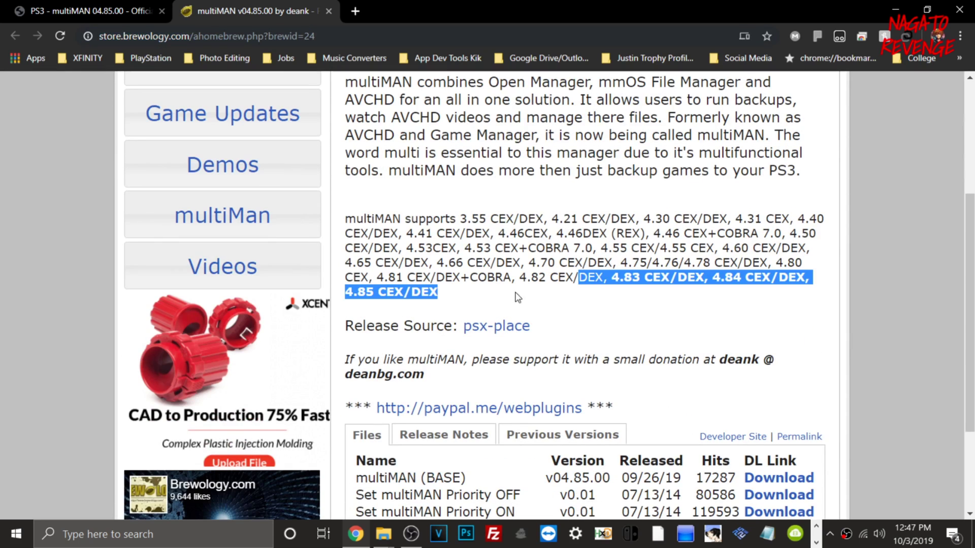
{"action": "left_click", "coordinate": [455, 218]}
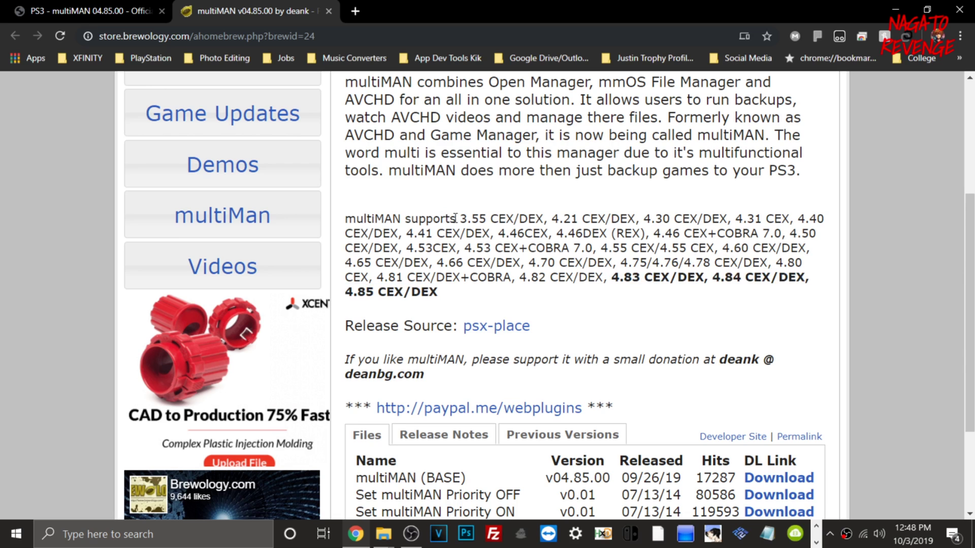
{"action": "double_click", "coordinate": [460, 219]}
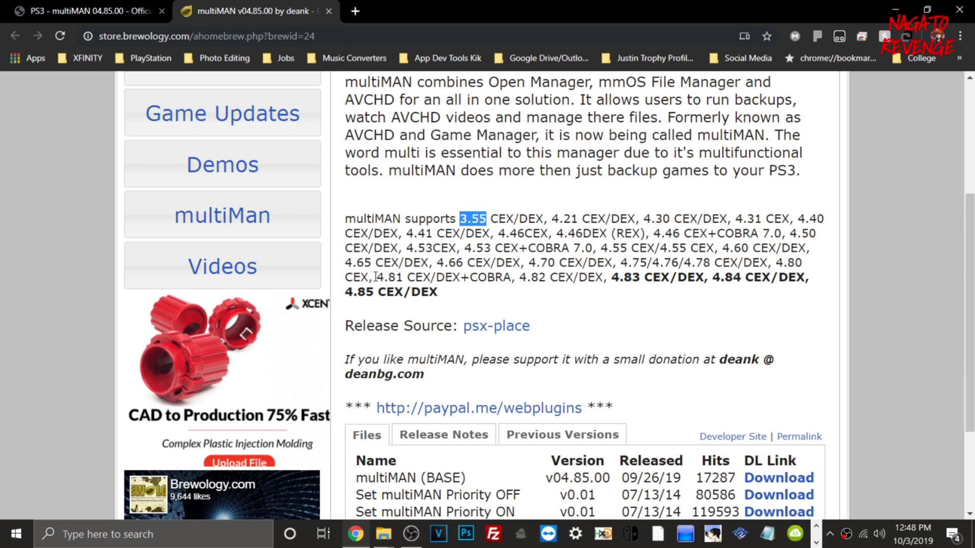
{"action": "left_click_drag", "start_coordinate": [367, 305], "coordinate": [346, 293]}
{"action": "scroll", "coordinate": [772, 349], "scroll_direction": "down", "scroll_amount": 1}
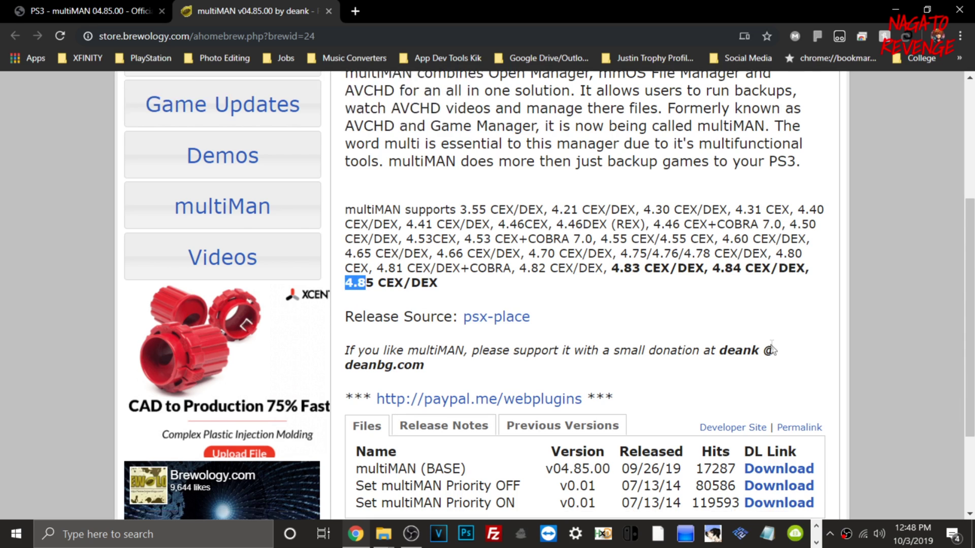
Step: Download the multiMAN (BASE) v04.85.00 package from the files list on the Brewology page
{"action": "scroll", "coordinate": [772, 349], "scroll_direction": "down", "scroll_amount": 3}
{"action": "left_click_drag", "start_coordinate": [387, 338], "coordinate": [452, 339]}
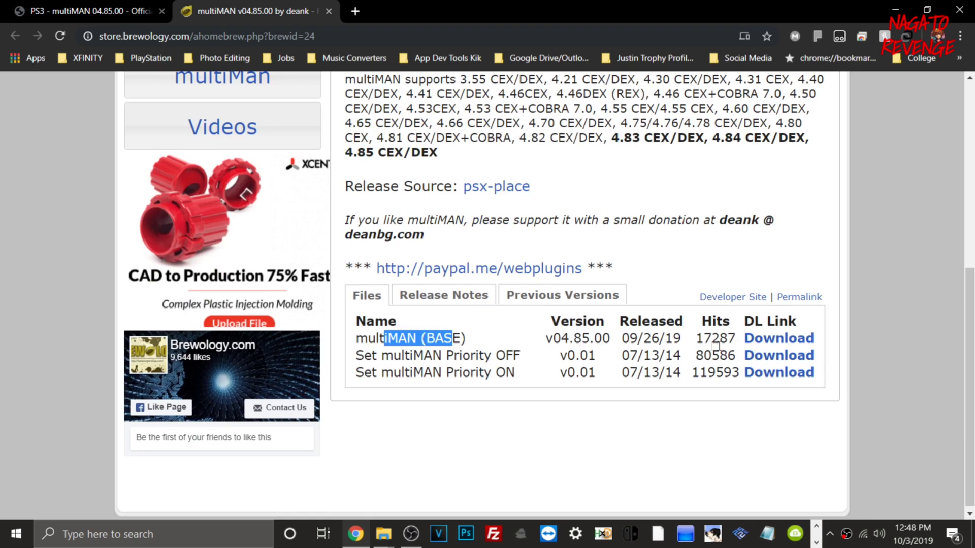
{"action": "left_click", "coordinate": [779, 338]}
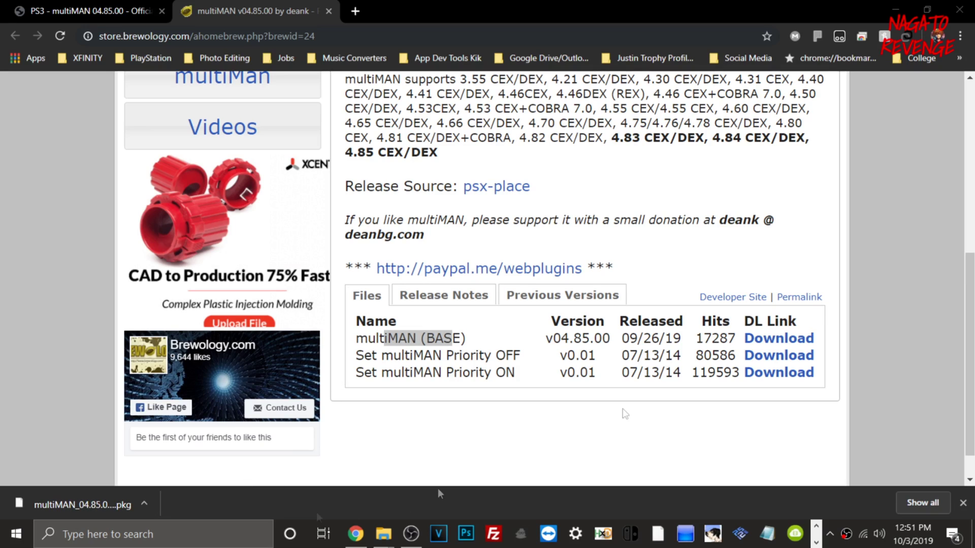
Step: Move the downloaded multiMAN 04.85.00 BASE package from the Downloads folder to the desktop and close the folder window
{"action": "left_click", "coordinate": [895, 9]}
{"action": "double_click", "coordinate": [952, 27]}
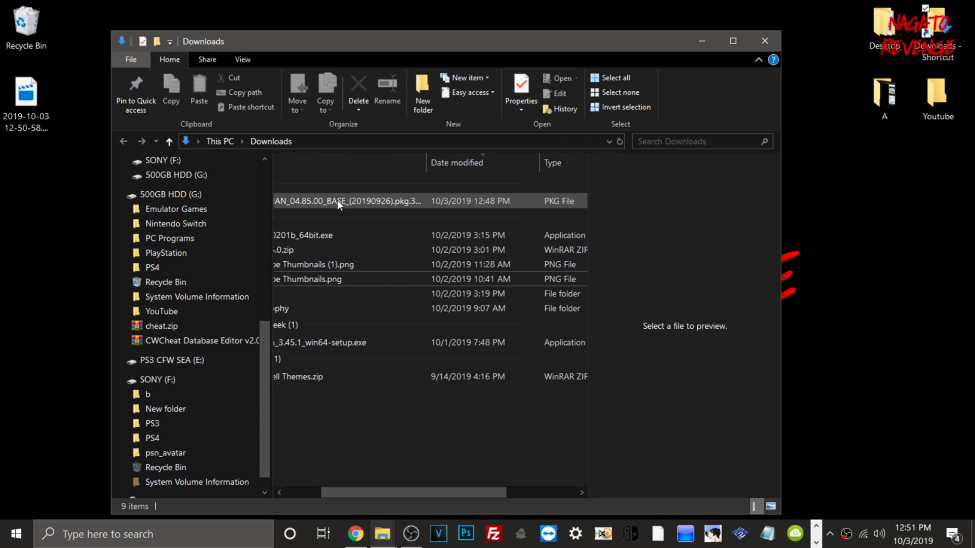
{"action": "left_click_drag", "start_coordinate": [337, 204], "coordinate": [455, 94]}
{"action": "left_click", "coordinate": [769, 41]}
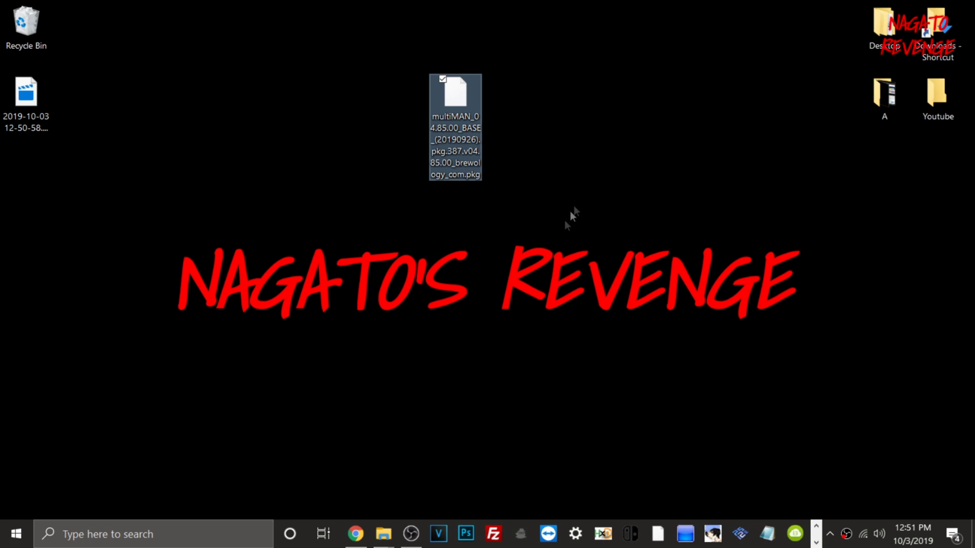
Step: Check the file system of the SONY (F:) USB drive in its properties, leaving them unchanged
{"action": "left_click", "coordinate": [384, 543]}
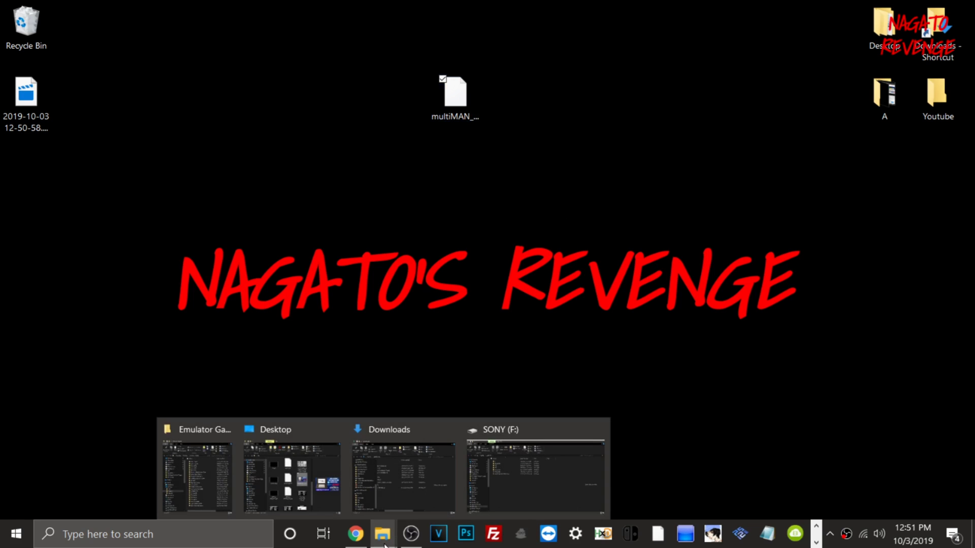
{"action": "left_click", "coordinate": [516, 485]}
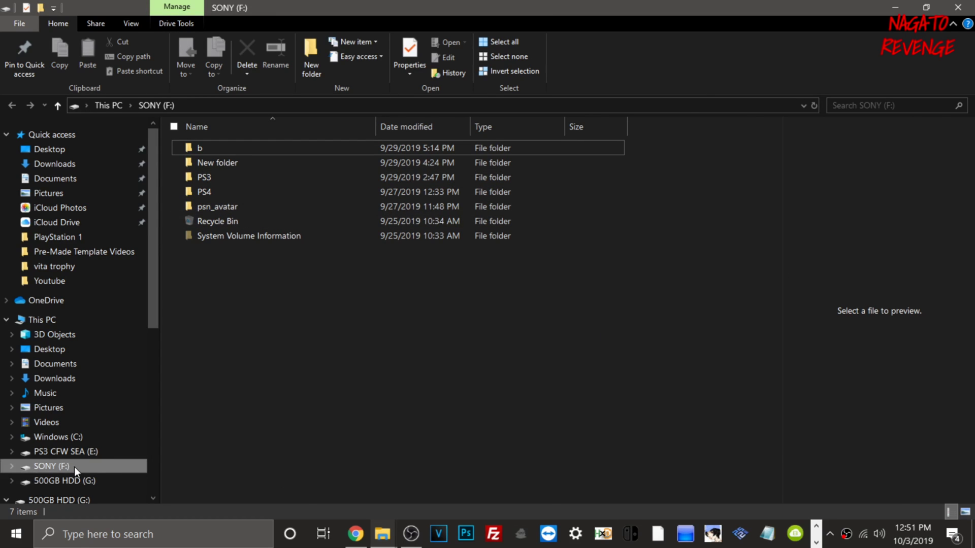
{"action": "right_click", "coordinate": [87, 464]}
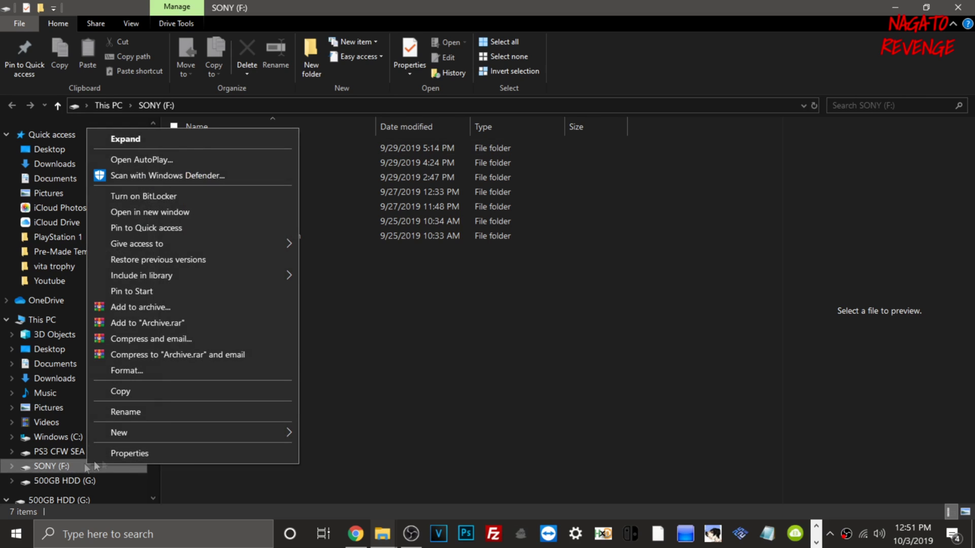
{"action": "left_click", "coordinate": [118, 455]}
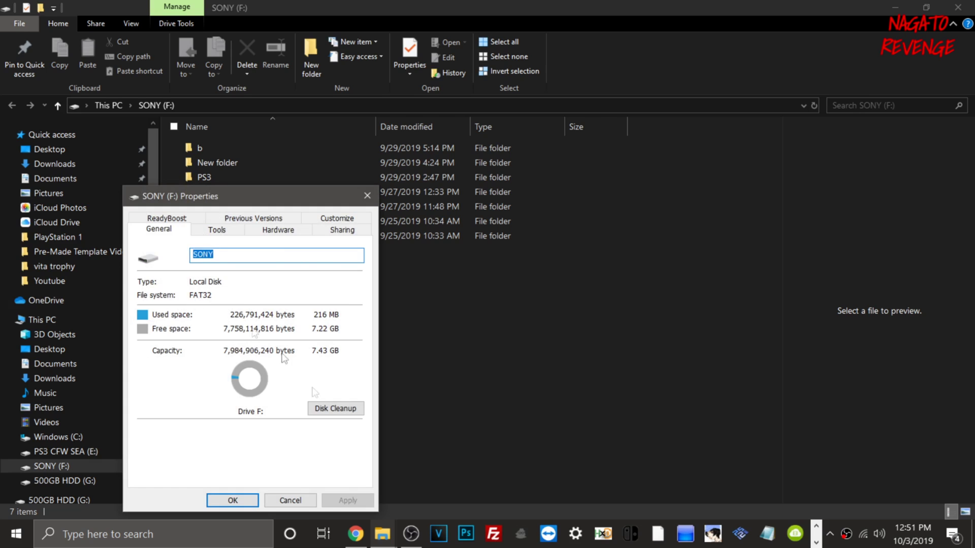
{"action": "left_click", "coordinate": [290, 502]}
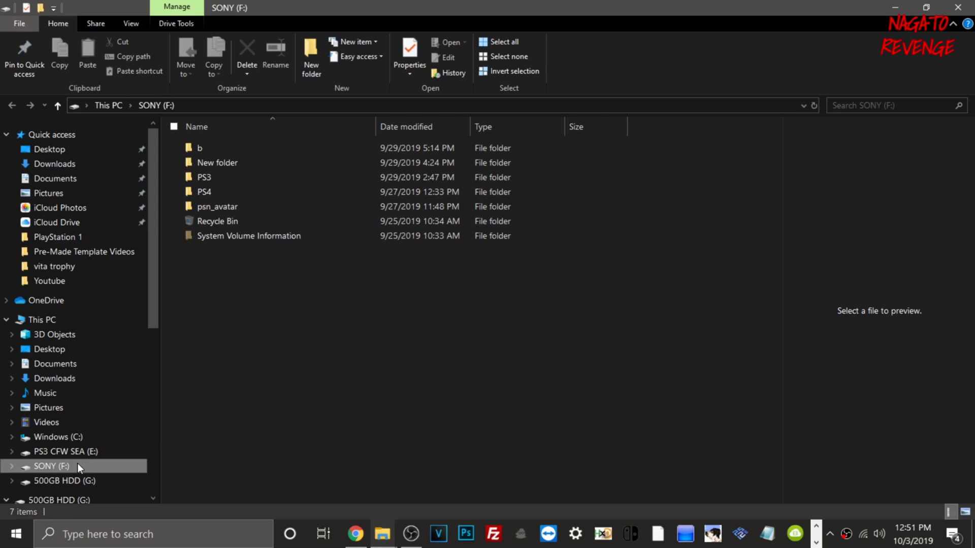
Step: Open the format settings for the SONY (F:) drive, try NTFS and exFAT, and choose FAT32 as the file system
{"action": "right_click", "coordinate": [78, 463]}
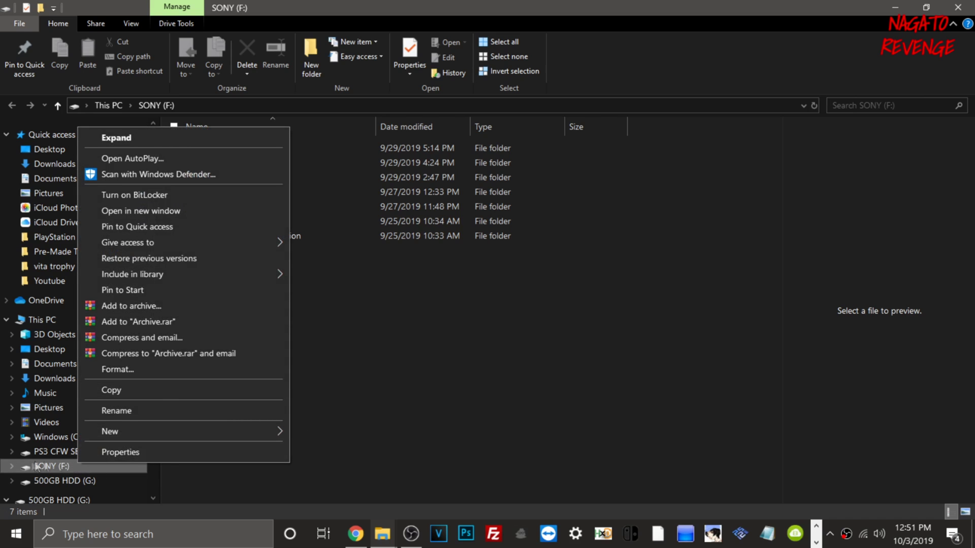
{"action": "left_click", "coordinate": [124, 370]}
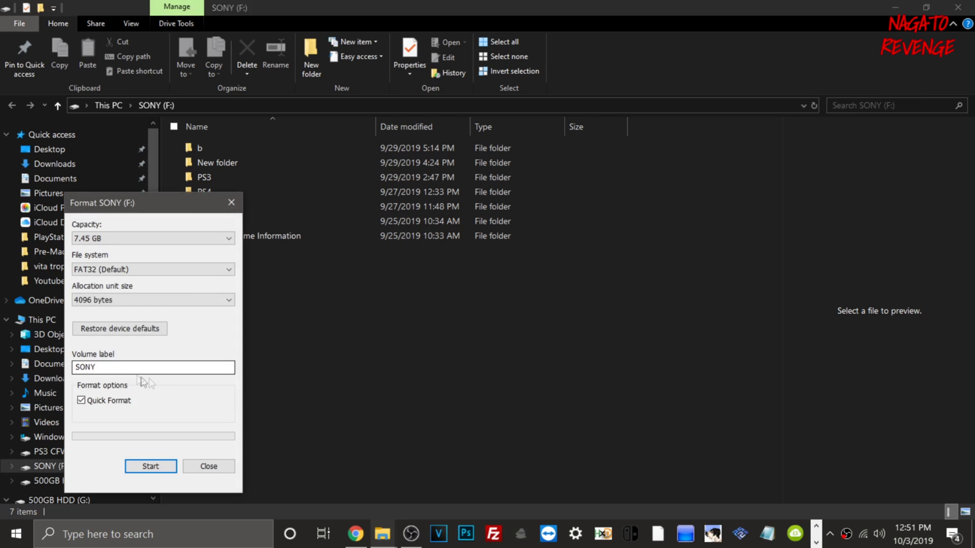
{"action": "left_click", "coordinate": [90, 272]}
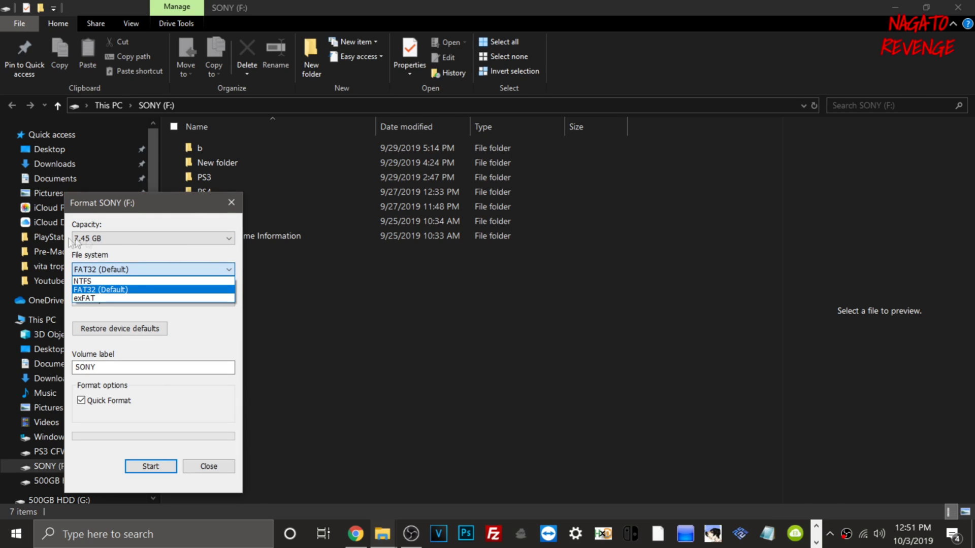
{"action": "left_click", "coordinate": [94, 280]}
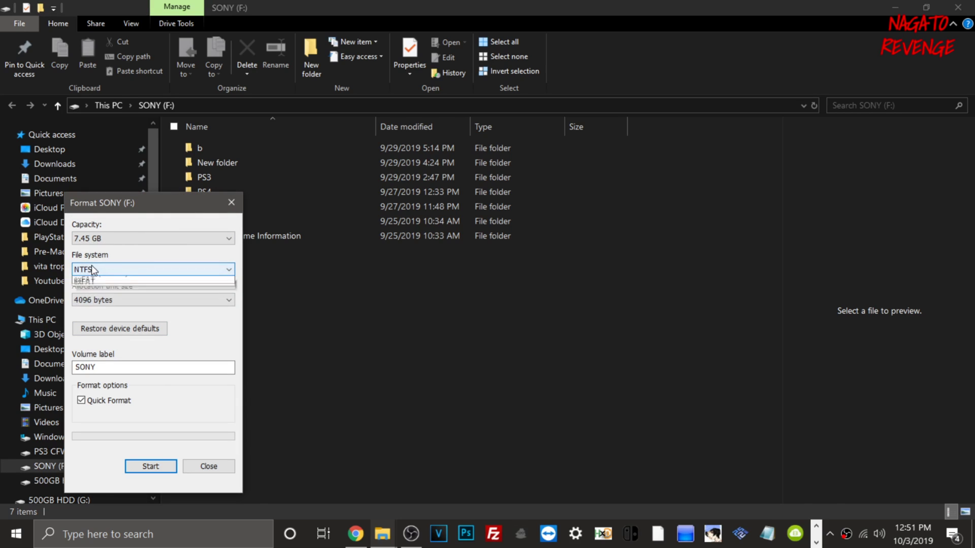
{"action": "left_click", "coordinate": [93, 271]}
{"action": "left_click", "coordinate": [96, 297]}
{"action": "left_click", "coordinate": [107, 270]}
{"action": "left_click", "coordinate": [114, 287]}
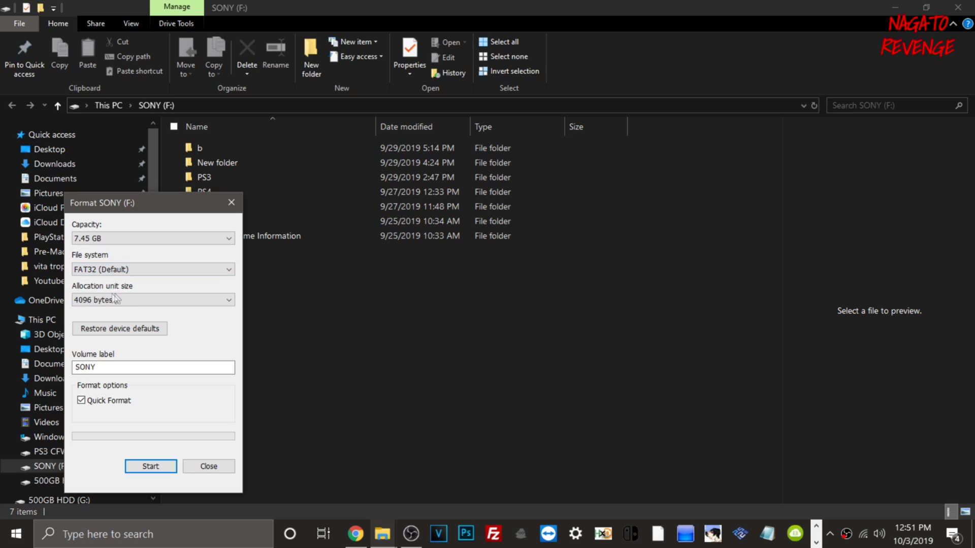
Step: Set the allocation unit size to Default allocation size, start the quick format of SONY (F:), and cancel it without formatting
{"action": "left_click", "coordinate": [114, 299]}
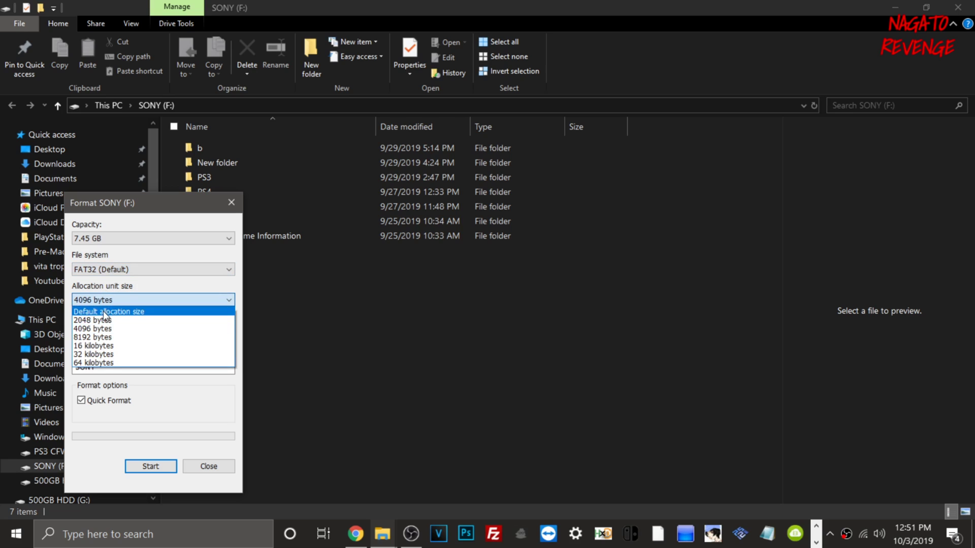
{"action": "left_click", "coordinate": [104, 312]}
{"action": "double_click", "coordinate": [86, 367]}
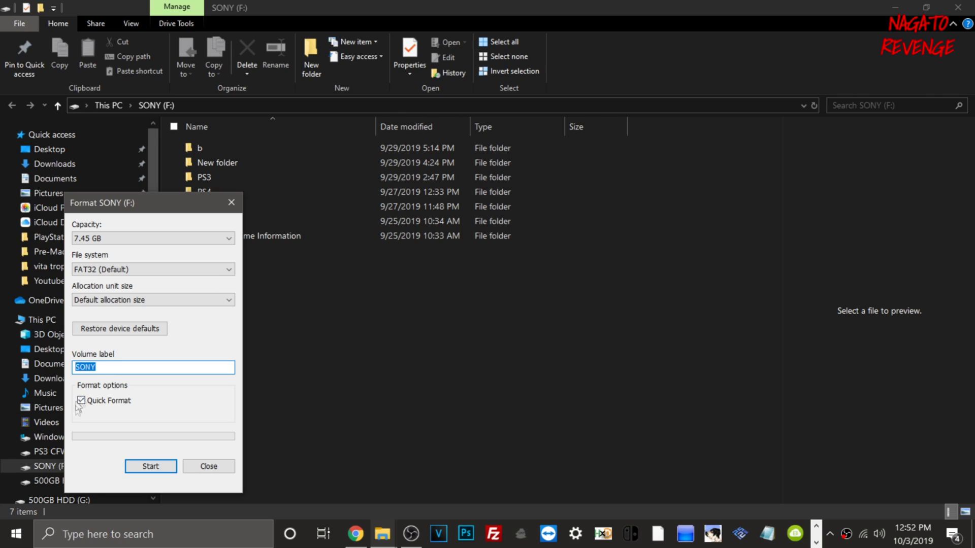
{"action": "left_click", "coordinate": [144, 468]}
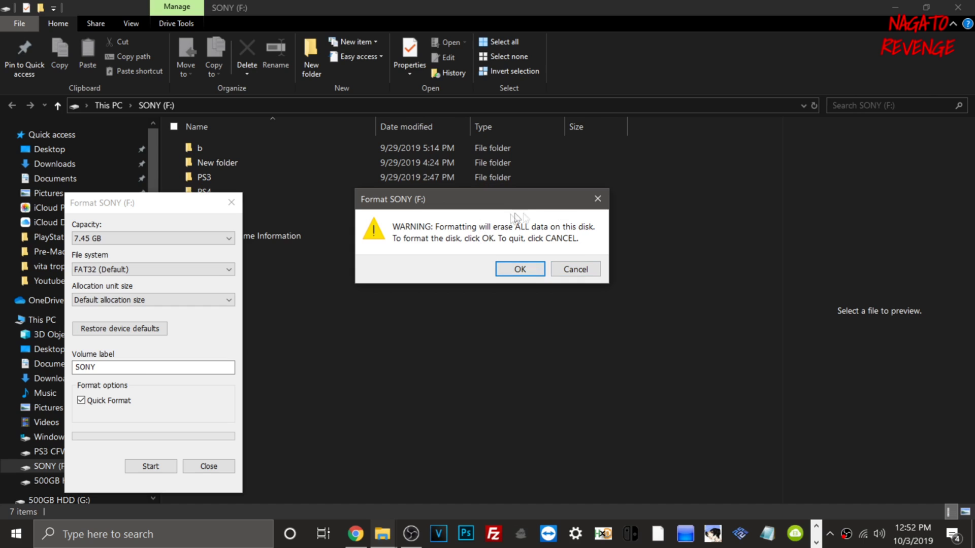
{"action": "left_click", "coordinate": [587, 274]}
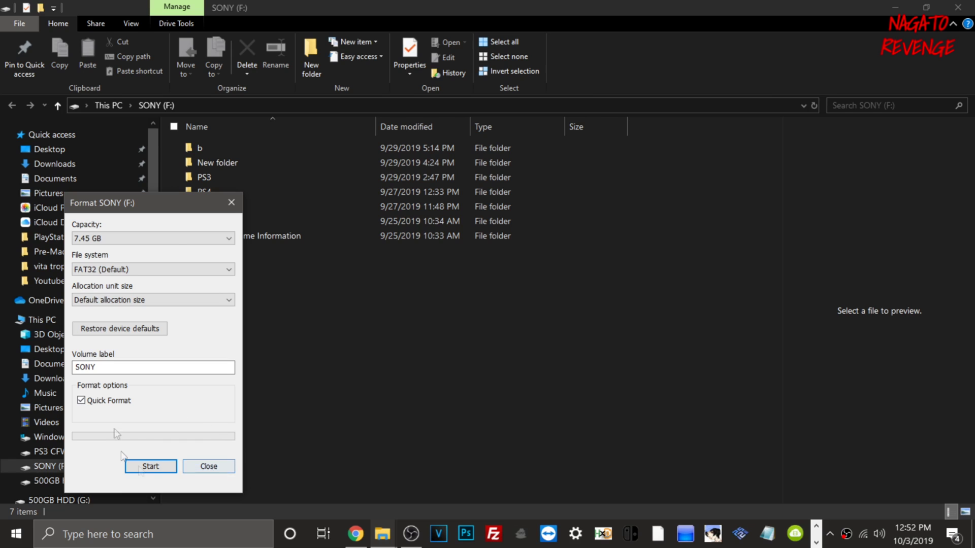
{"action": "left_click", "coordinate": [202, 464]}
Step: Check the file system of the SONY (F:) drive again in its properties and close them
{"action": "right_click", "coordinate": [77, 471]}
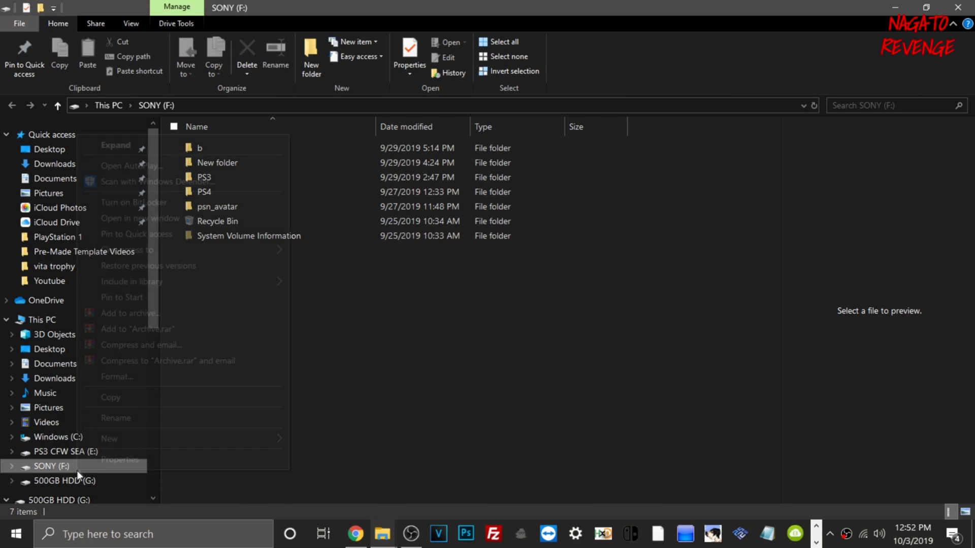
{"action": "left_click", "coordinate": [124, 460]}
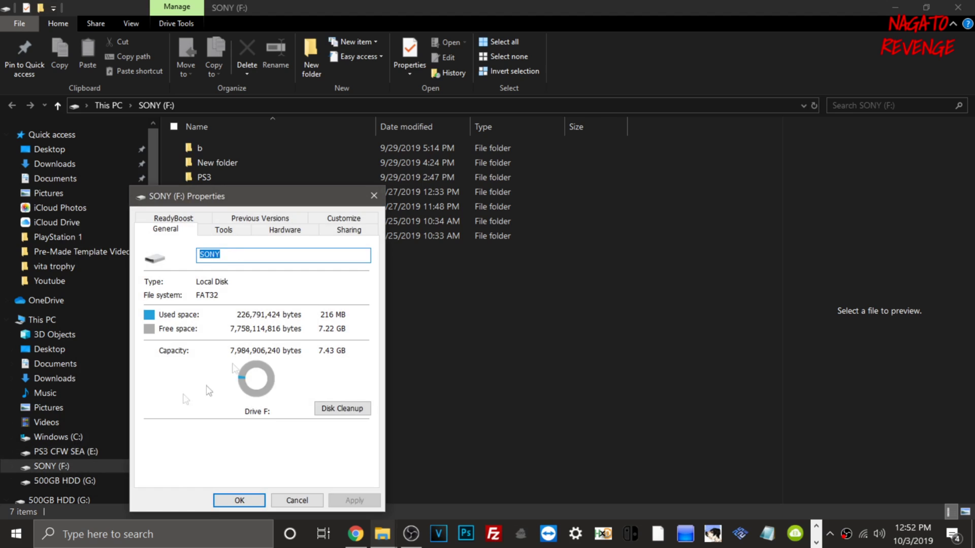
{"action": "left_click", "coordinate": [375, 196]}
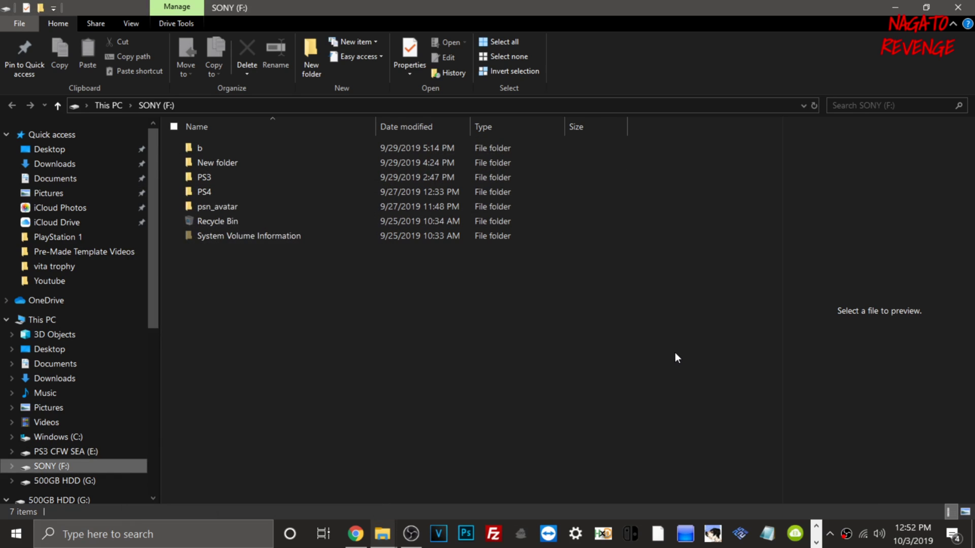
Step: Copy the multiMAN 04.85.00 BASE package from the desktop to the root of the SONY (F:) drive and close the drive window
{"action": "left_click_drag", "start_coordinate": [264, 6], "coordinate": [395, 141]}
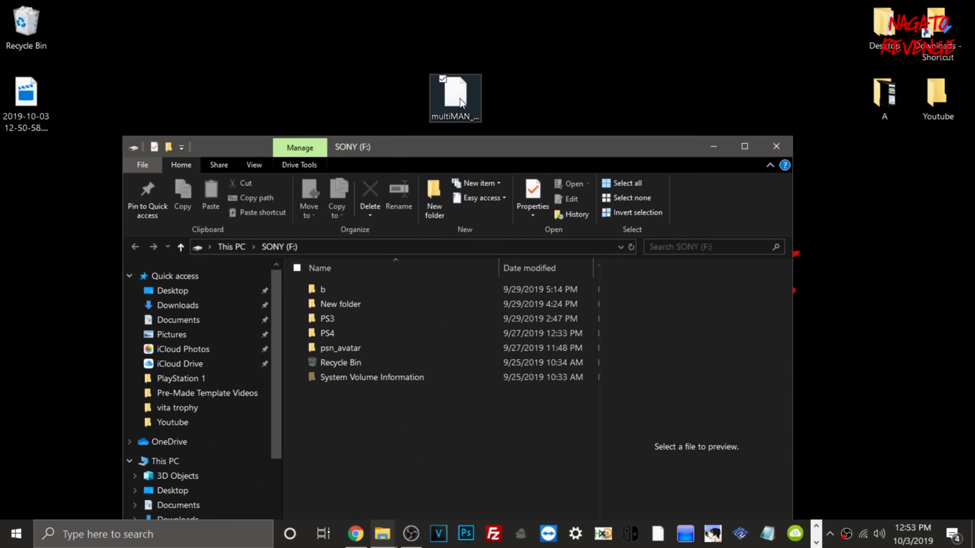
{"action": "left_click_drag", "start_coordinate": [469, 92], "coordinate": [595, 51]}
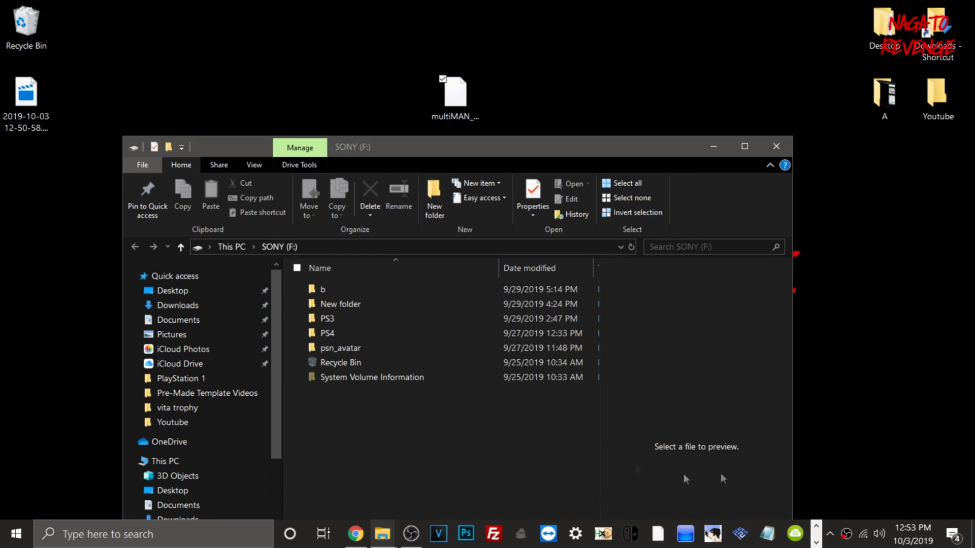
{"action": "left_click_drag", "start_coordinate": [684, 474], "coordinate": [479, 414]}
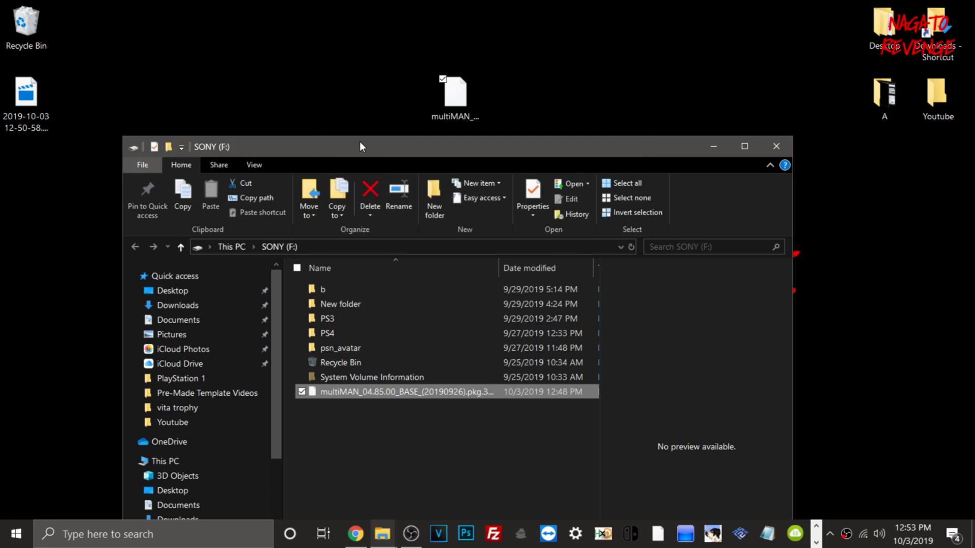
{"action": "left_click_drag", "start_coordinate": [359, 146], "coordinate": [334, 1]}
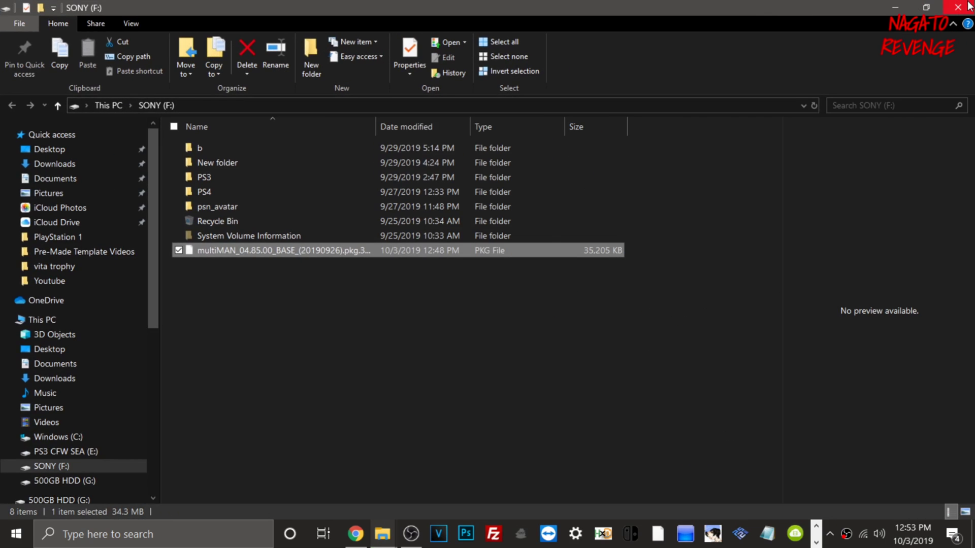
{"action": "left_click", "coordinate": [970, 6]}
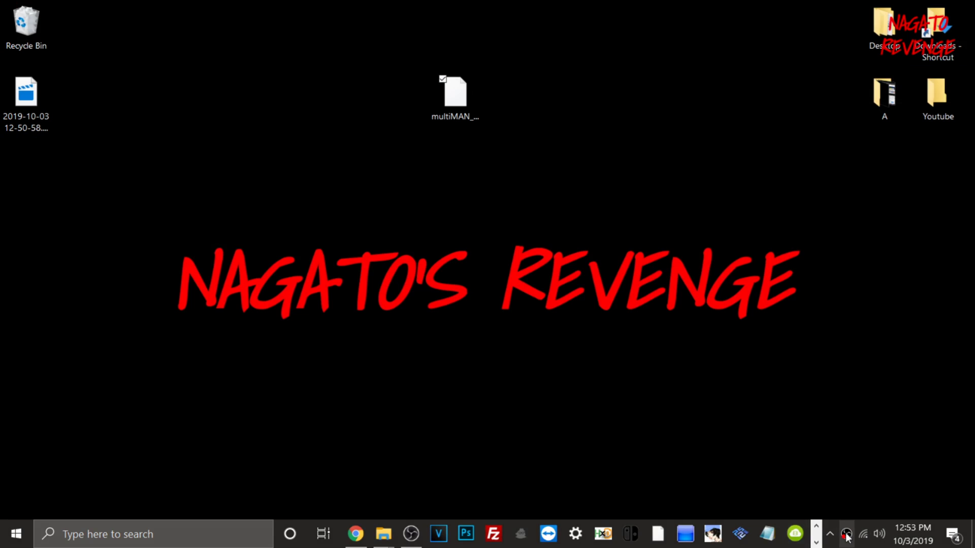
Step: Safely eject the Cruzer U USB drive labelled SONY (F:) from the computer
{"action": "left_click", "coordinate": [831, 535]}
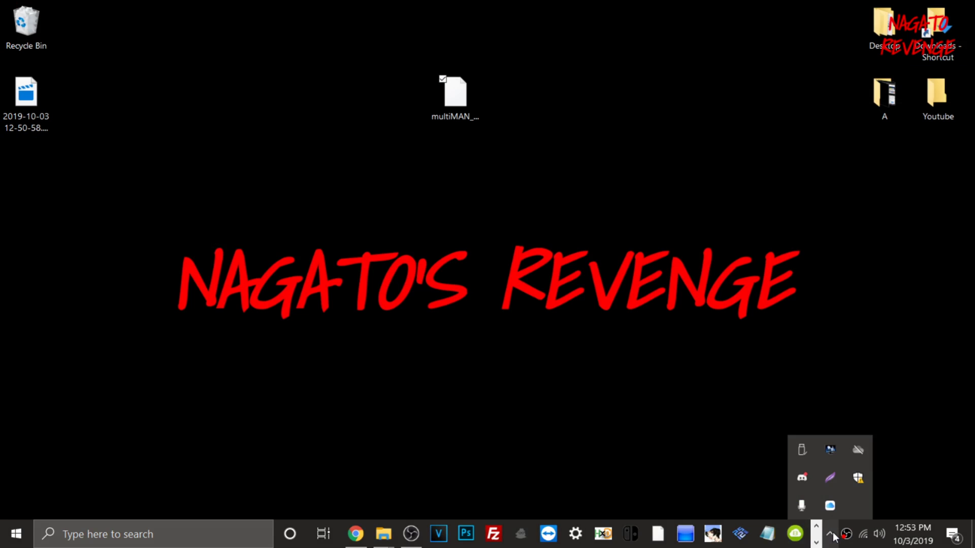
{"action": "left_click", "coordinate": [803, 452]}
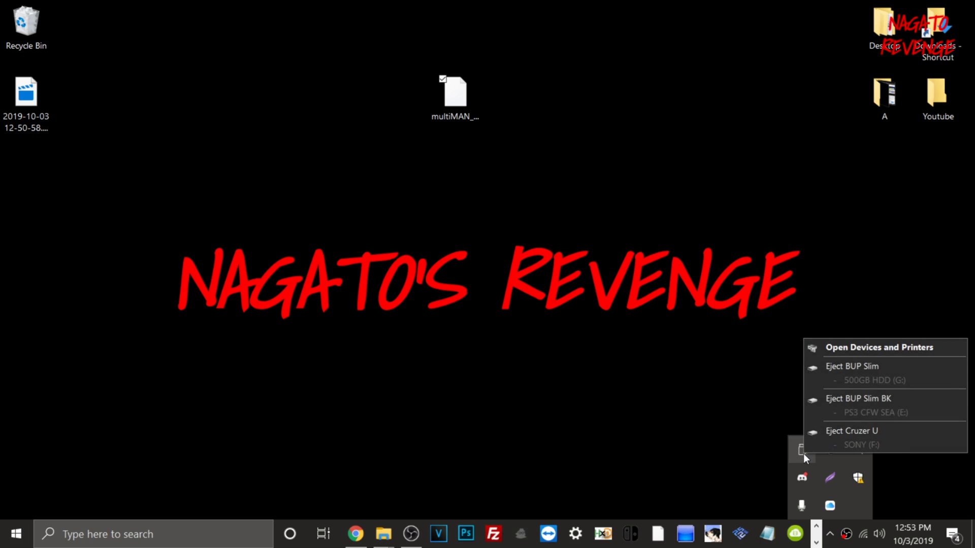
{"action": "left_click", "coordinate": [854, 429]}
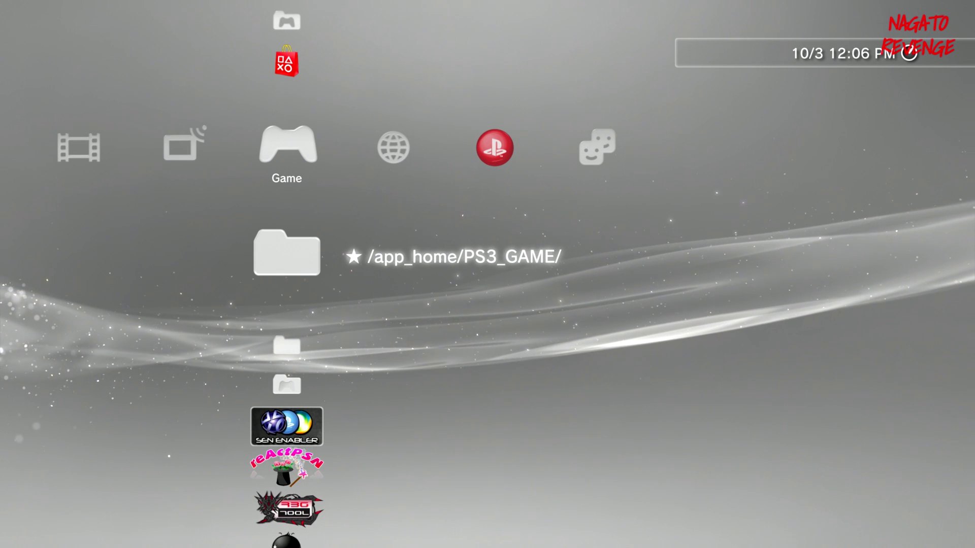
Step: On the PS3, install the multiMAN v04.85.00 package from the USB drive through Package Manager and return to the Game category
{"action": "key", "text": "Down"}
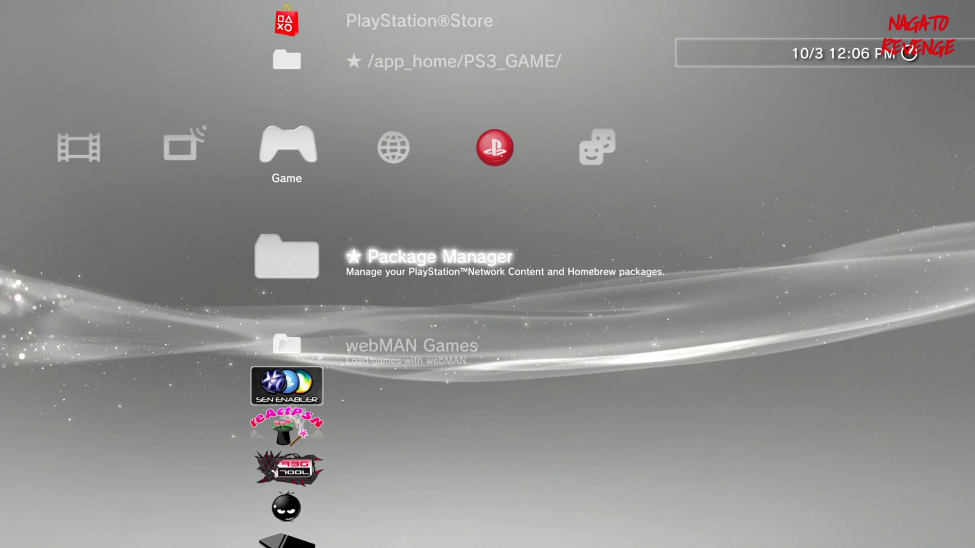
{"action": "key", "text": "Down"}
{"action": "key", "text": "Up"}
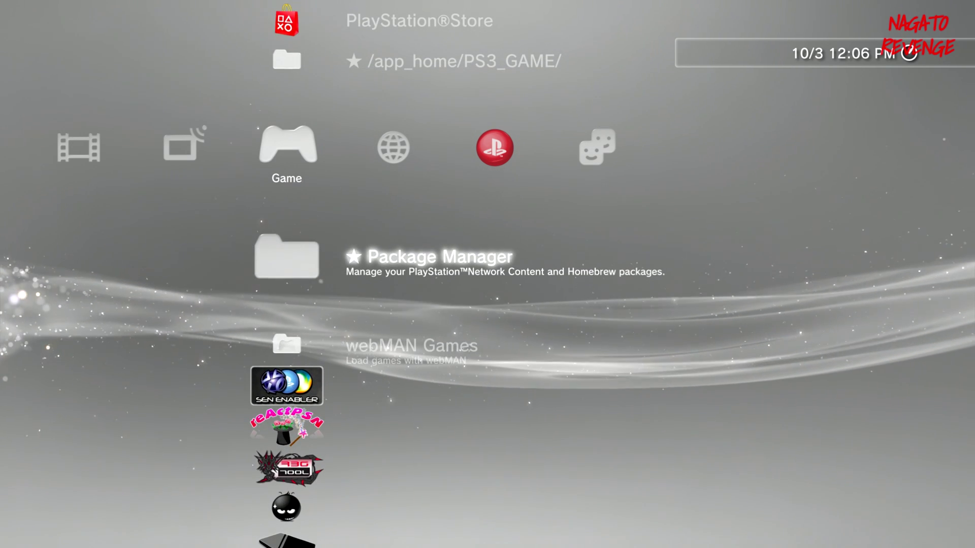
{"action": "key", "text": "Return"}
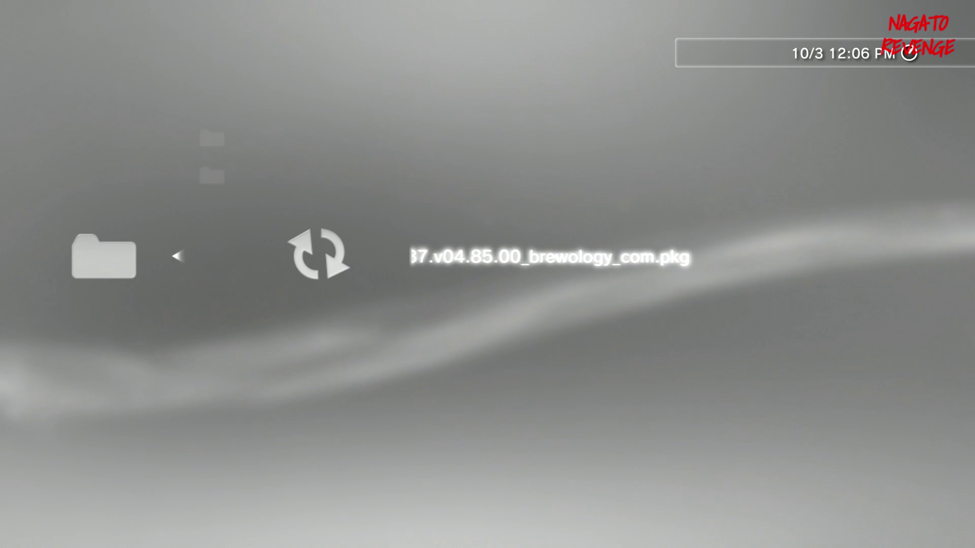
{"action": "key", "text": "Escape"}
{"action": "key", "text": "Return"}
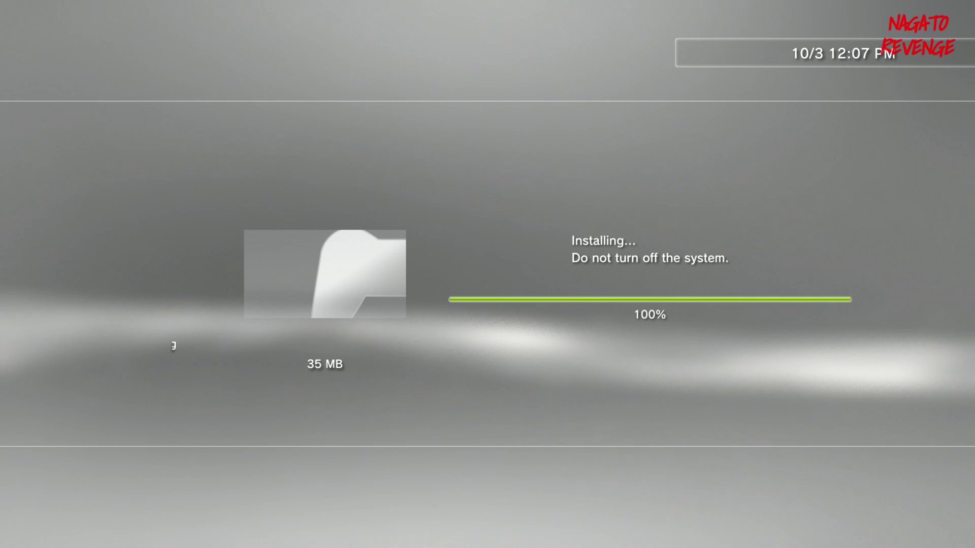
{"action": "key", "text": "Escape"}
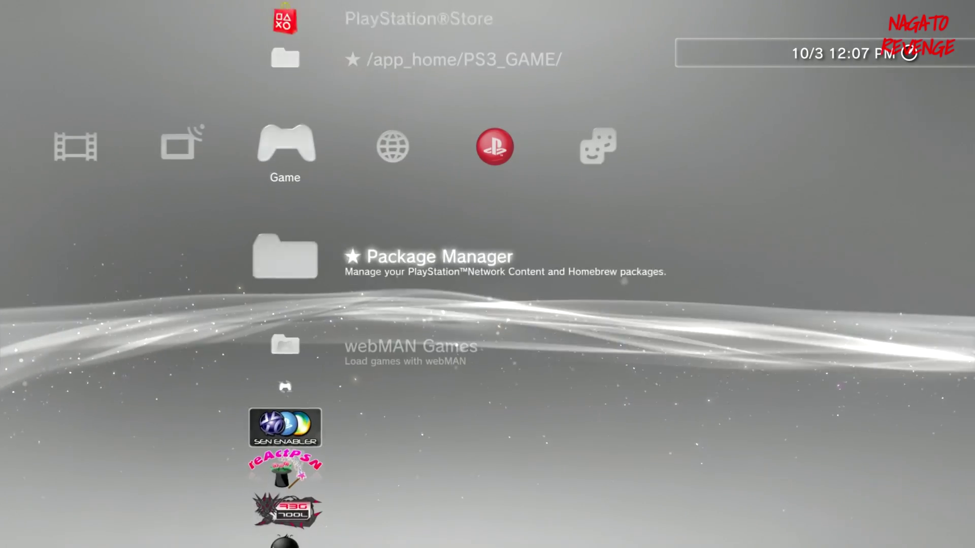
Step: Find multiMAN in the PS3's Game category and launch it
{"action": "key", "text": "Down"}
{"action": "key", "text": "Down"}
{"action": "key", "text": "Down"}
{"action": "key", "text": "Down"}
{"action": "key", "text": "Up"}
{"action": "key", "text": "Up"}
{"action": "key", "text": "Up"}
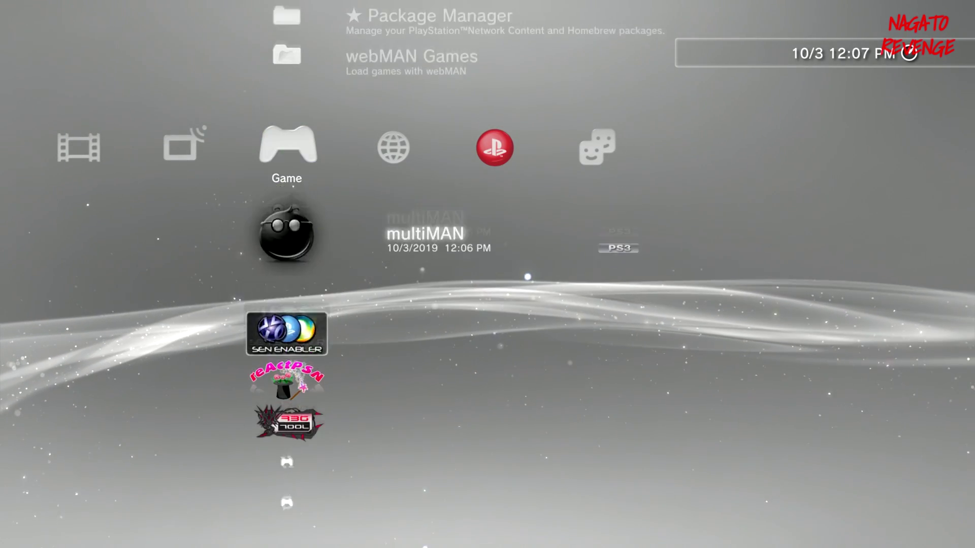
{"action": "key", "text": "Return"}
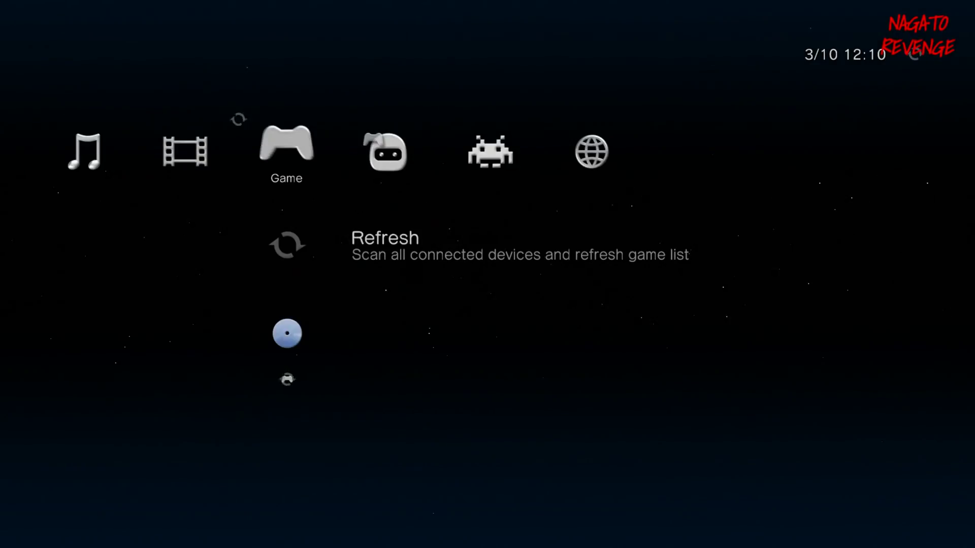
Step: Look through multiMAN's Favorites, Video and Game categories to see what each one offers
{"action": "key", "text": "Right"}
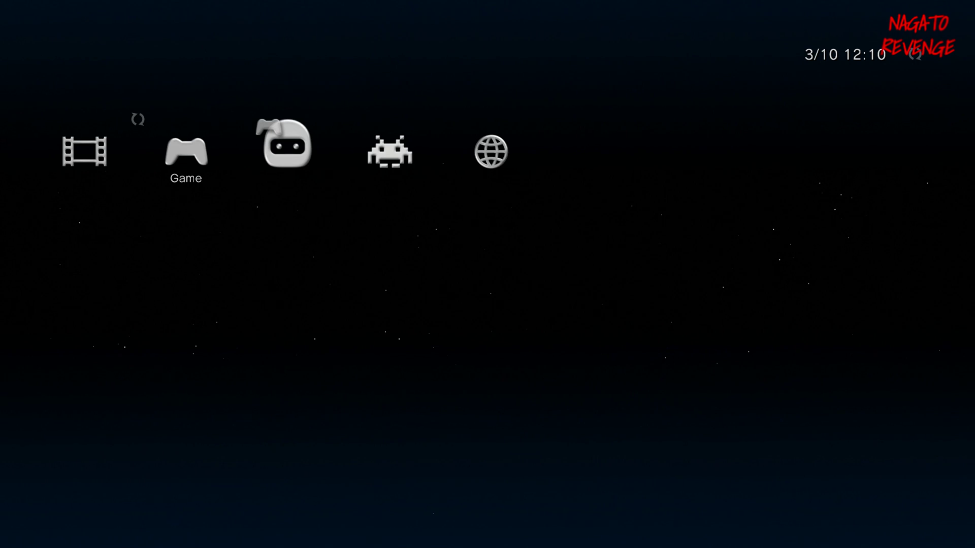
{"action": "key", "text": "Right"}
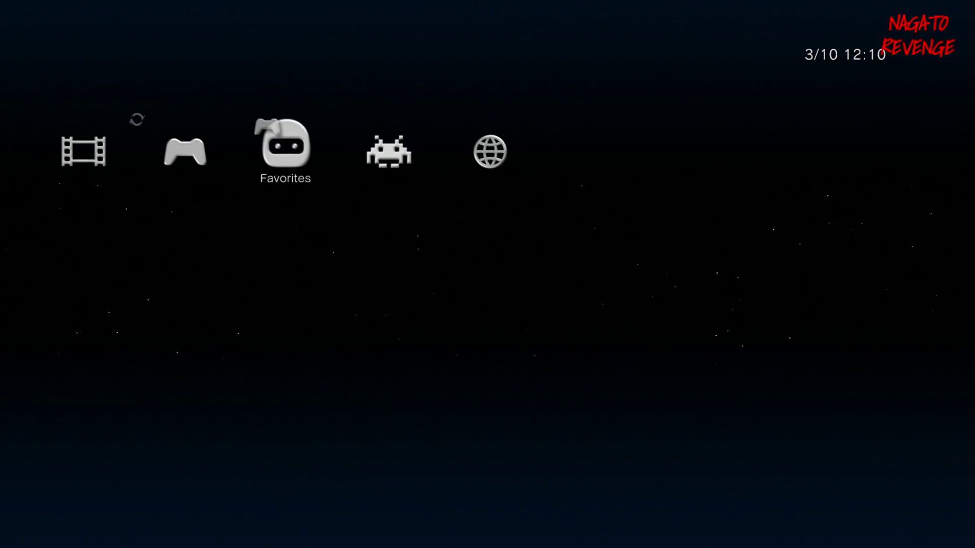
{"action": "key", "text": "Left"}
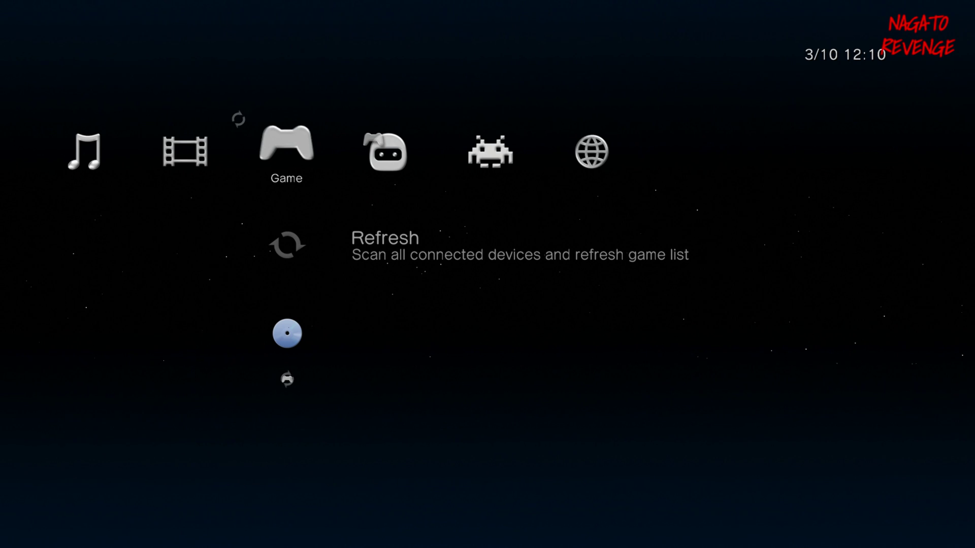
{"action": "key", "text": "Left"}
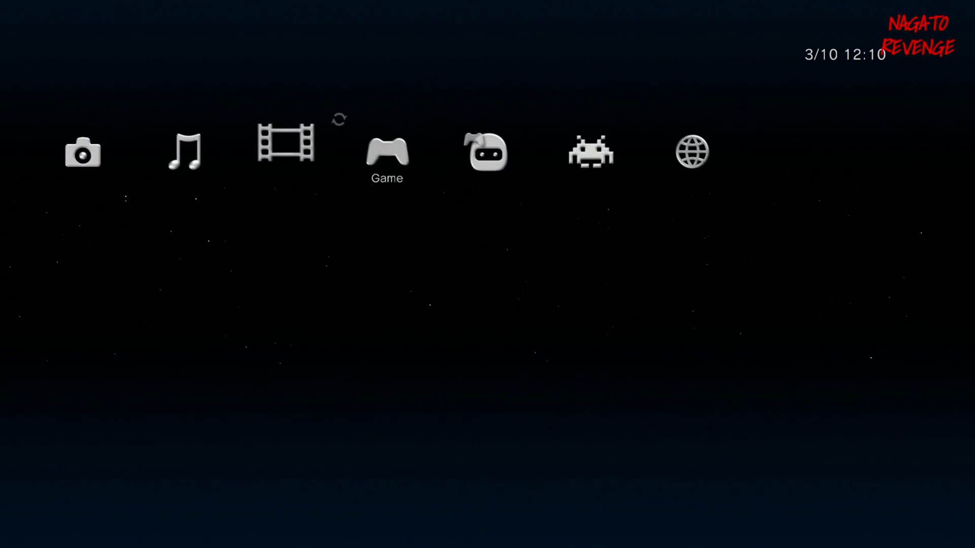
{"action": "key", "text": "Left"}
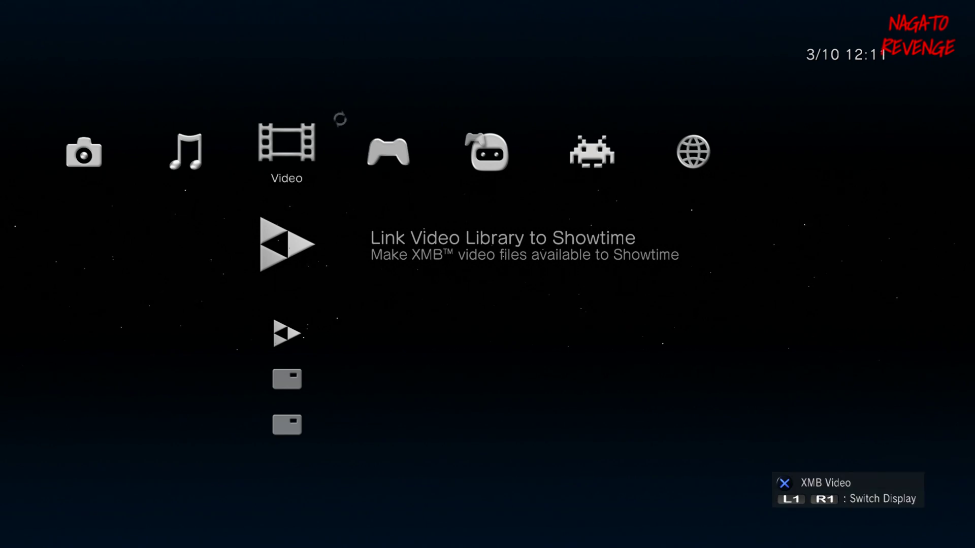
{"action": "key", "text": "Right"}
{"action": "key", "text": "Right"}
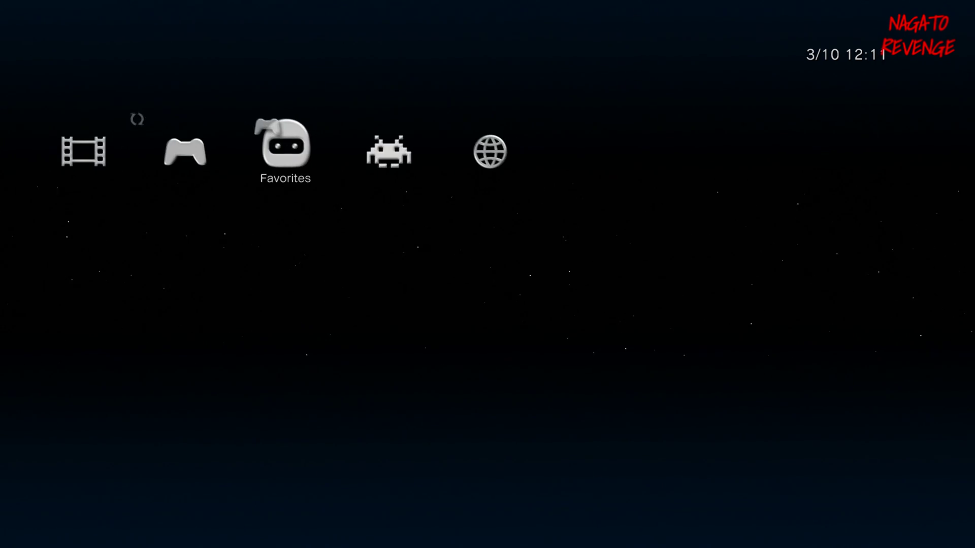
{"action": "key", "text": "Right"}
{"action": "key", "text": "Left"}
{"action": "key", "text": "Left"}
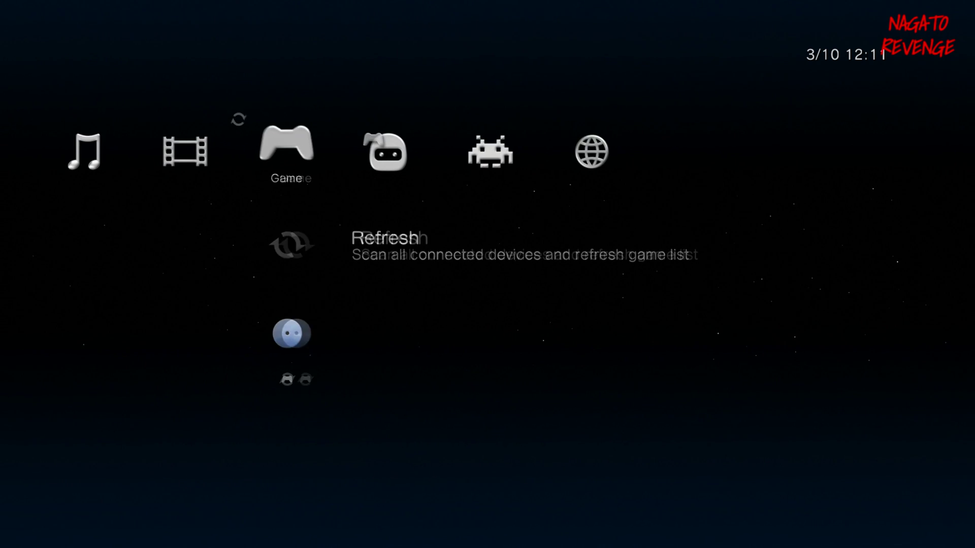
Step: Go to multiMAN's Settings category and examine its options, such as interface language, game covers and FTP service
{"action": "key", "text": "Left"}
{"action": "key", "text": "Left"}
{"action": "key", "text": "Left"}
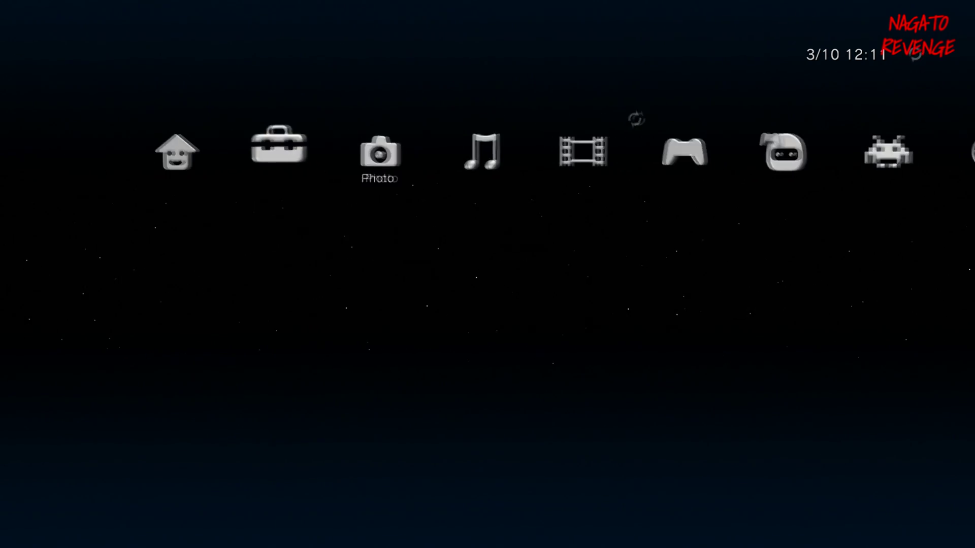
{"action": "key", "text": "Left"}
{"action": "key", "text": "Left"}
{"action": "key", "text": "Right"}
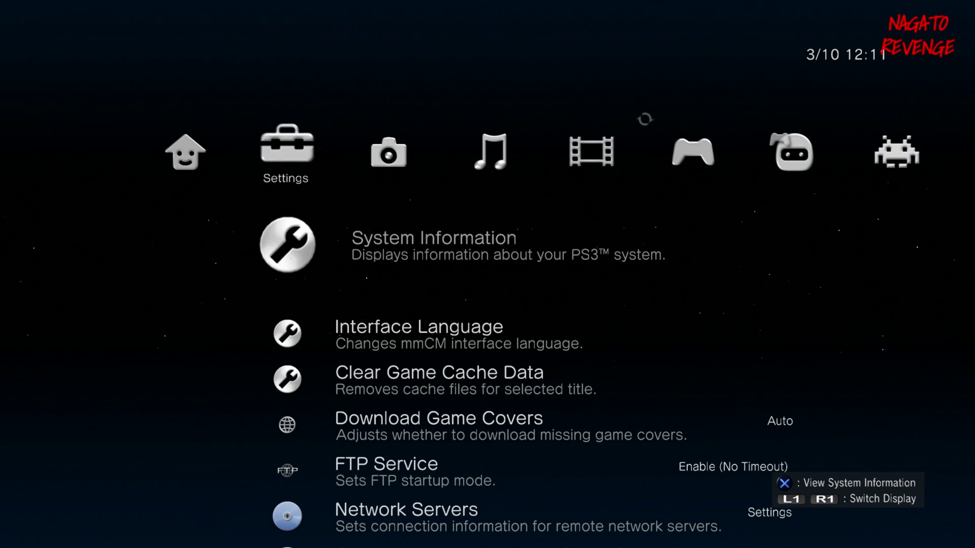
Step: Load the GRAN TURISMO 5 Prologue ISO from multiMAN's Game category and return to the PS3's XMB
{"action": "key", "text": "Right"}
{"action": "key", "text": "Right"}
{"action": "key", "text": "Right"}
{"action": "key", "text": "Right"}
{"action": "key", "text": "Right"}
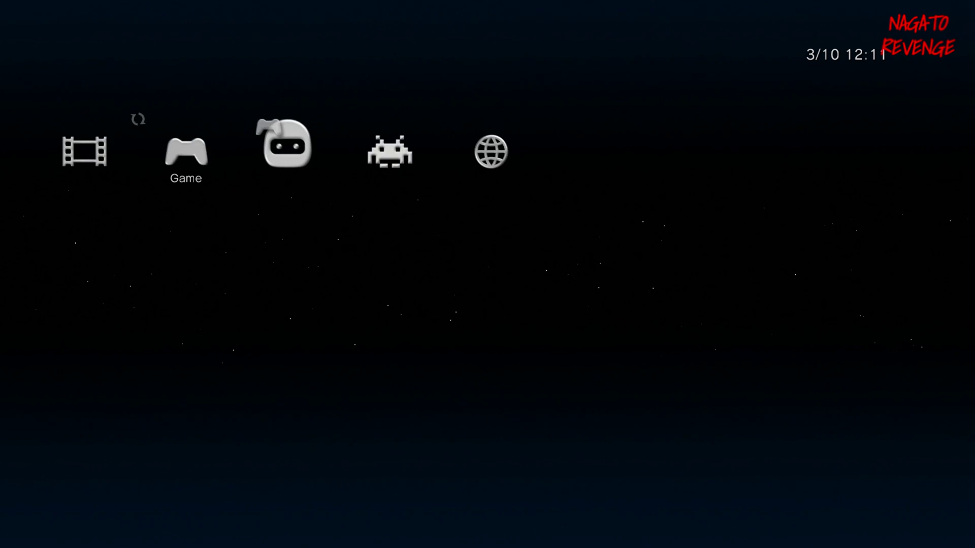
{"action": "key", "text": "Left"}
{"action": "key", "text": "Down"}
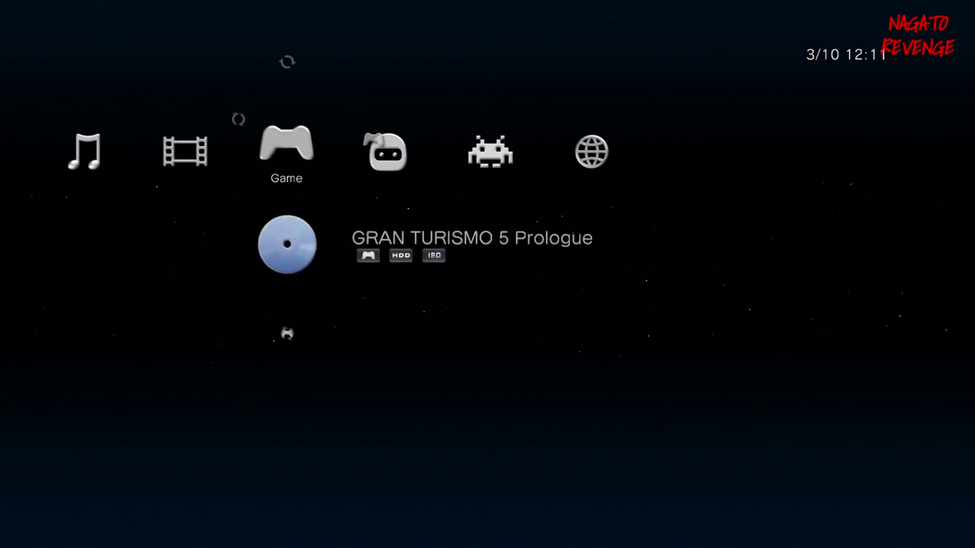
{"action": "key", "text": "v"}
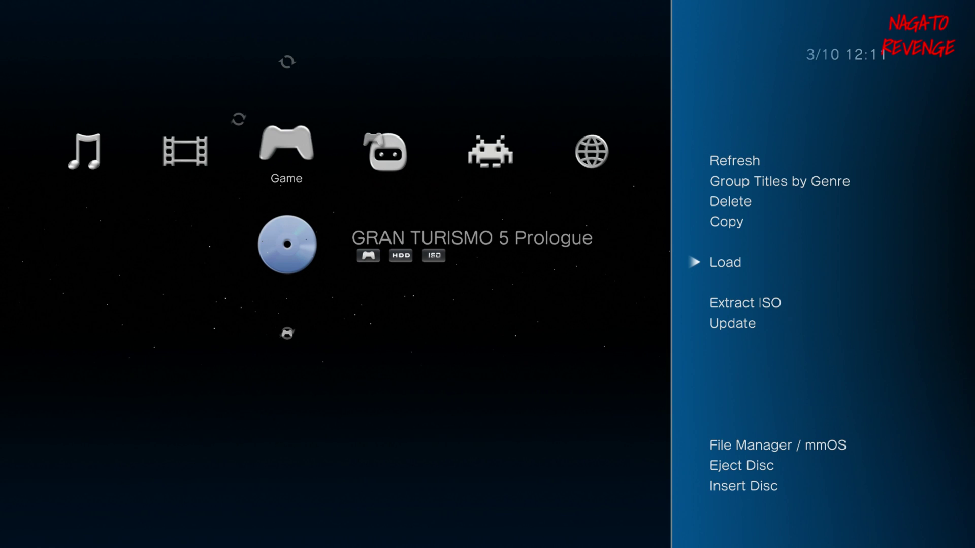
{"action": "key", "text": "Escape"}
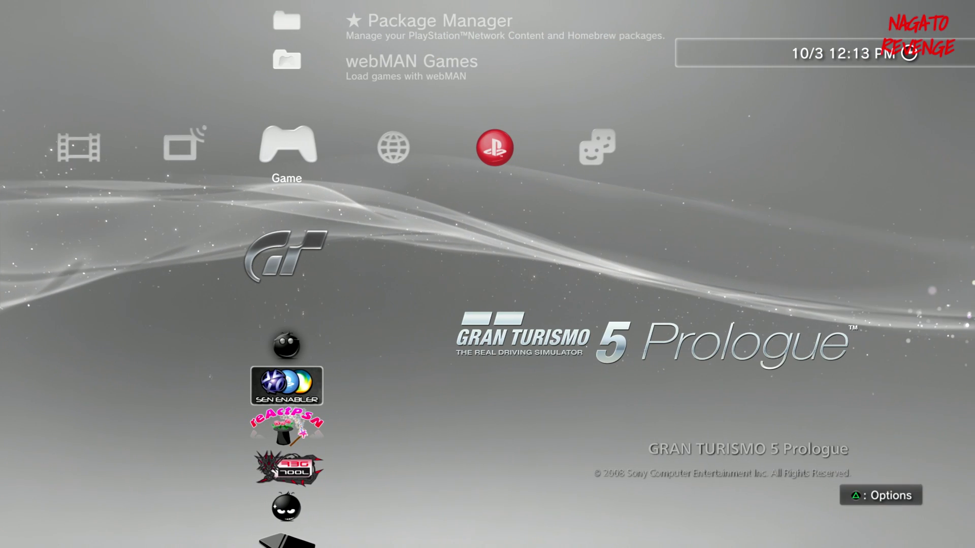
Step: Start GRAN TURISMO 5 Prologue from the XMB and confirm its installation on the system's HDD
{"action": "key", "text": "v"}
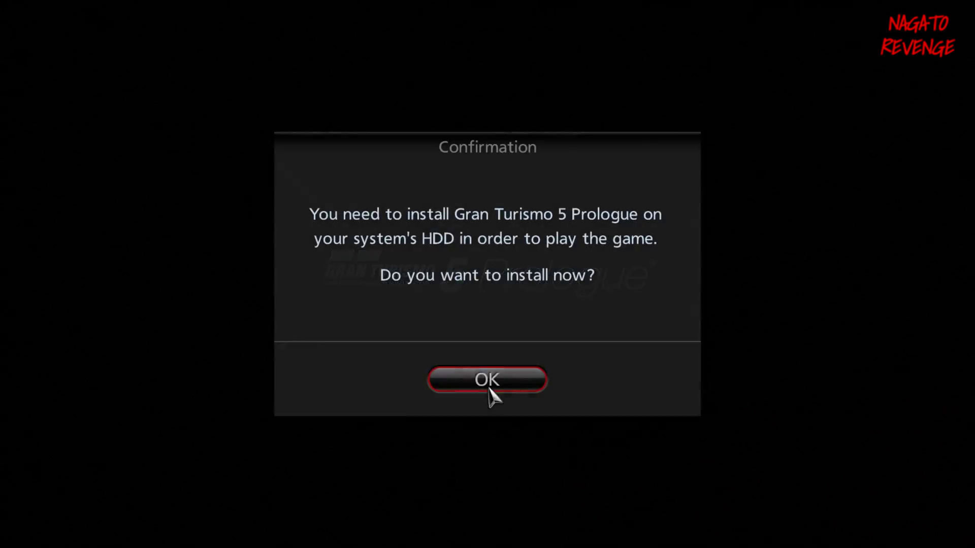
{"action": "left_click", "coordinate": [490, 388]}
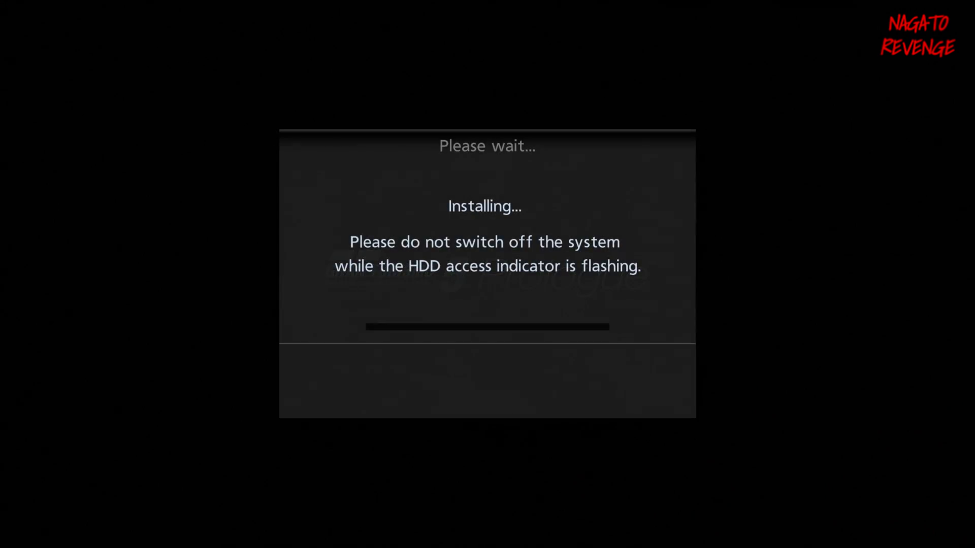